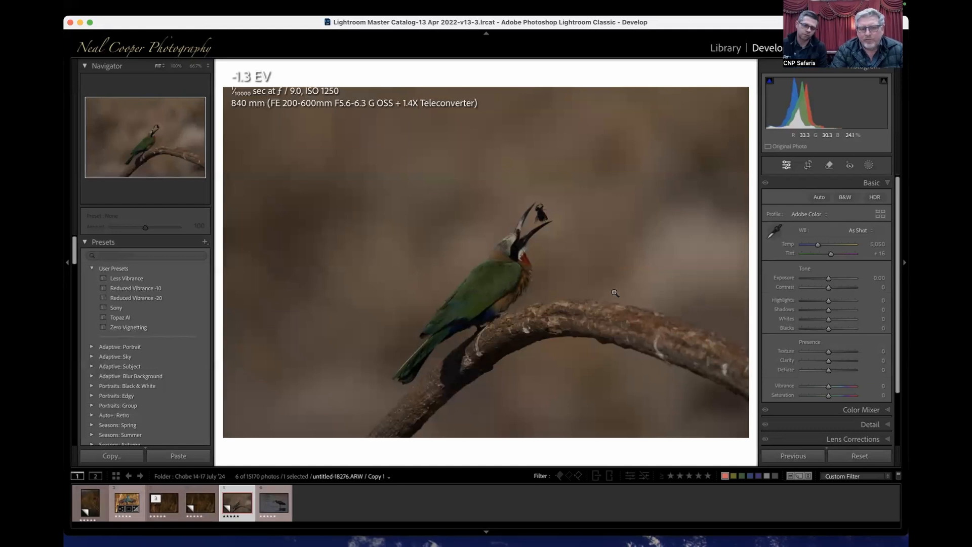
# - Show the image dimensions overlay and enhance the bee-eater photo with AI Denoise at an amount of 51
pyautogui.press('i')
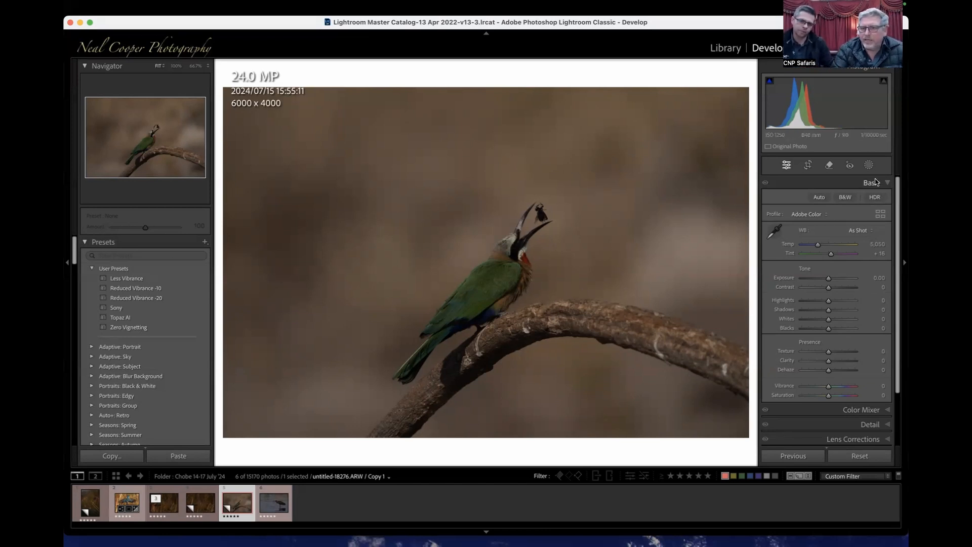
pyautogui.click(870, 424)
pyautogui.click(786, 294)
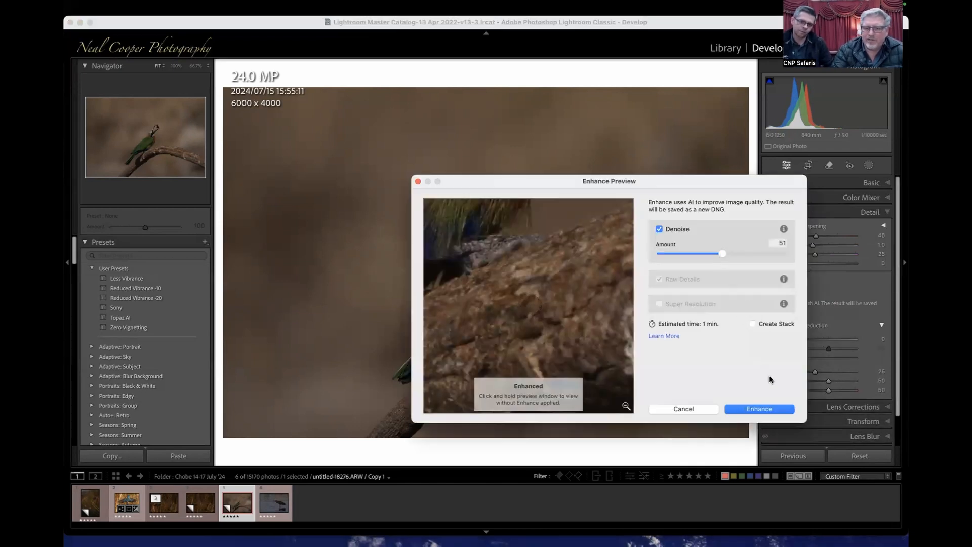
pyautogui.click(760, 408)
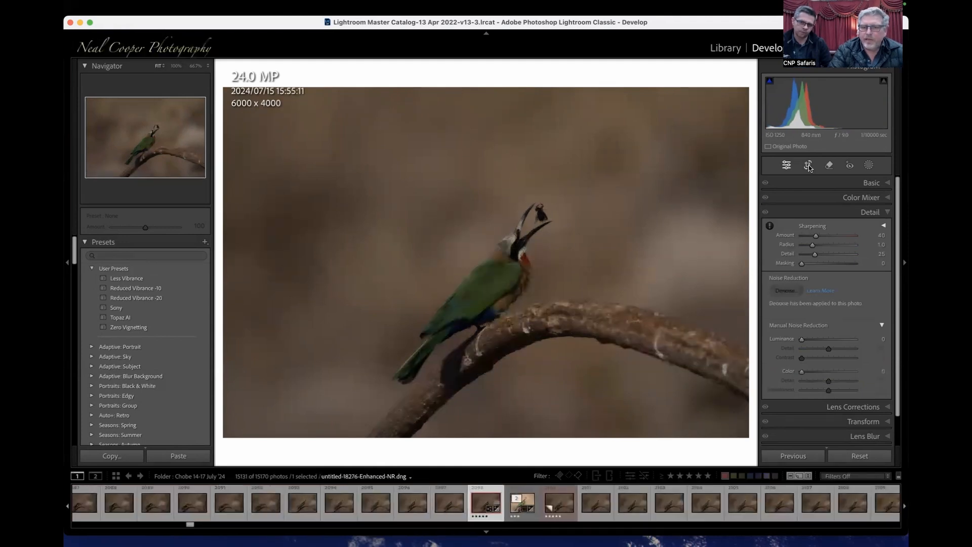
# - Crop the photo around the bird and branch with a 4 x 5 / 8 x 10 aspect, about 3282 x 2625 pixels
pyautogui.click(809, 167)
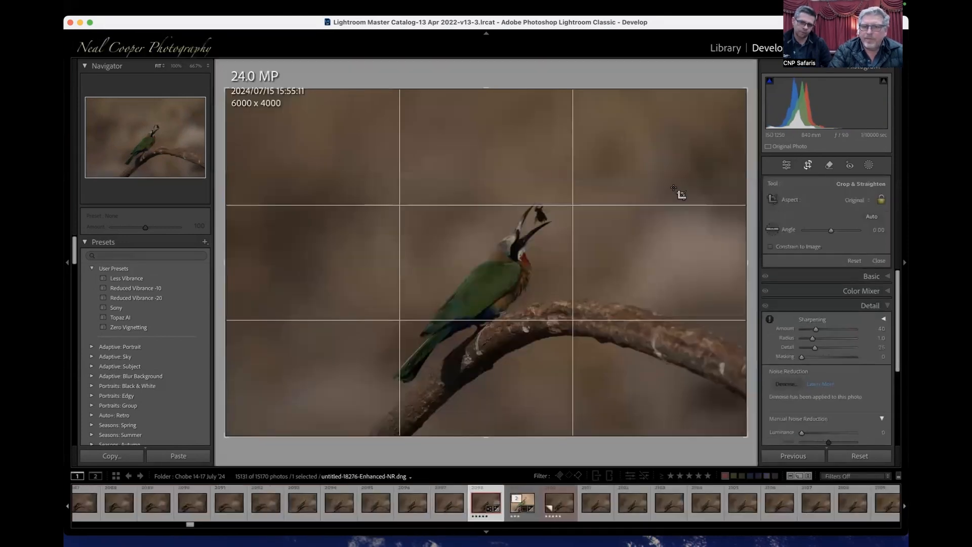
pyautogui.moveTo(745, 89); pyautogui.dragTo(648, 158)
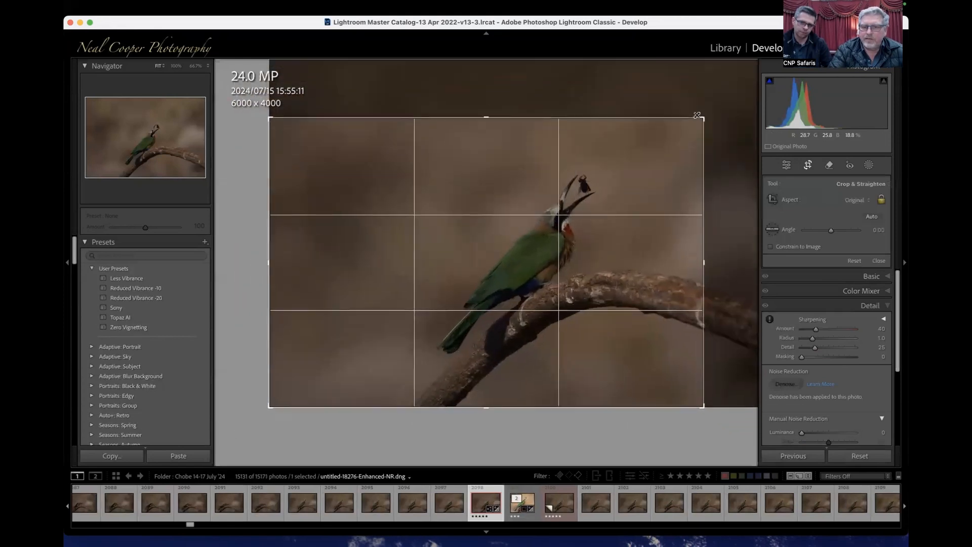
pyautogui.moveTo(278, 401); pyautogui.dragTo(317, 394)
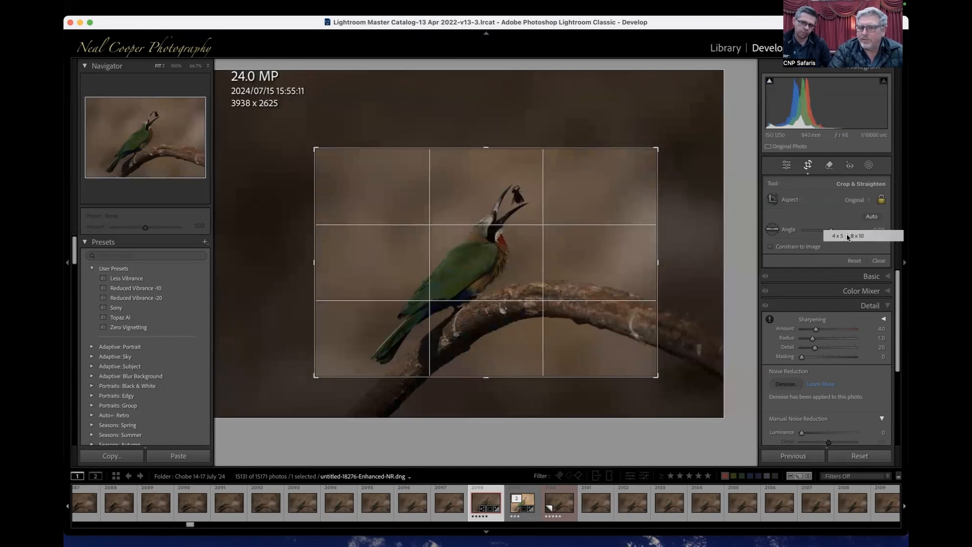
pyautogui.click(849, 237)
pyautogui.moveTo(568, 263); pyautogui.dragTo(581, 255)
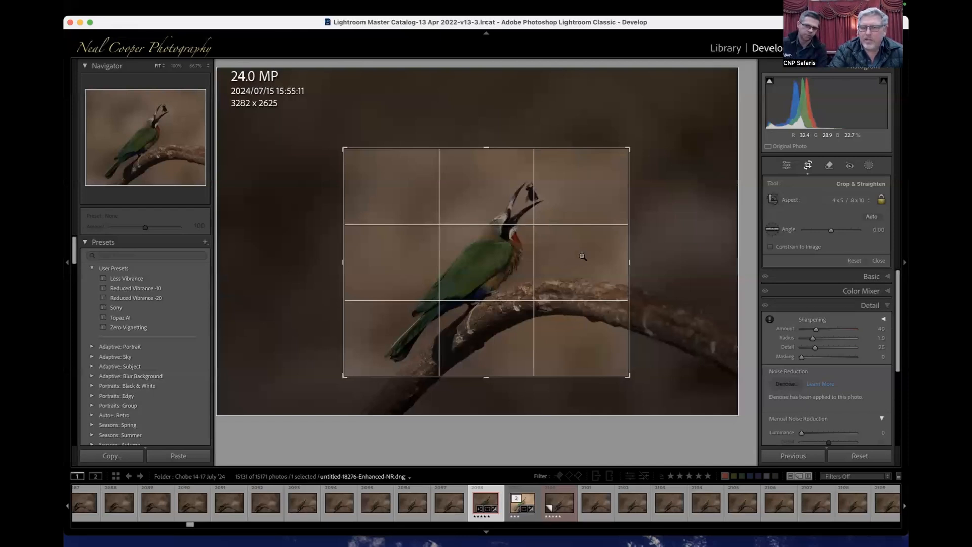
pyautogui.press('r')
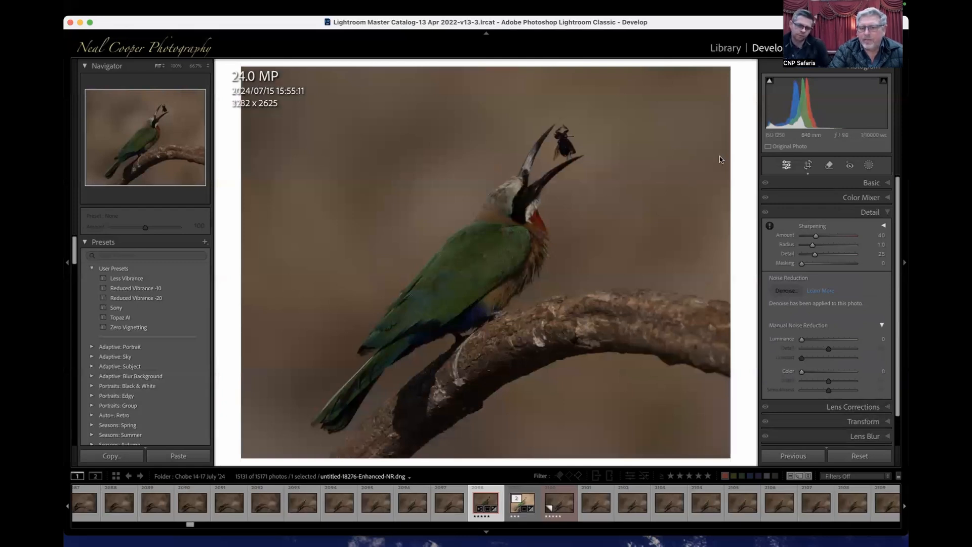
# - Set exposure to +1.60, highlights to -70, shadows to +69, whites to +13, blacks to -9 and vibrance to +9
pyautogui.press('=')
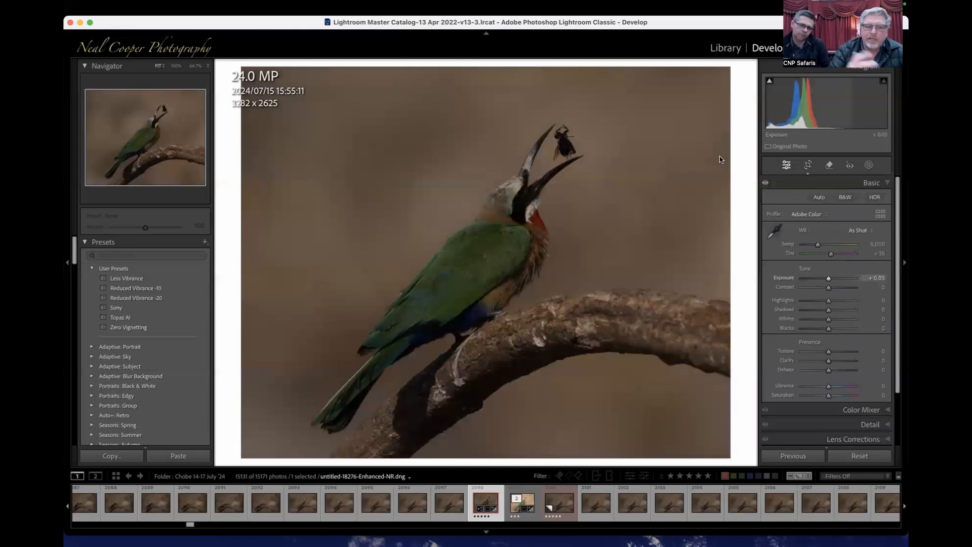
pyautogui.press('=')
pyautogui.press('=')
pyautogui.press('=')
pyautogui.press('=')
pyautogui.press('=')
pyautogui.press('=')
pyautogui.press('=')
pyautogui.press('=')
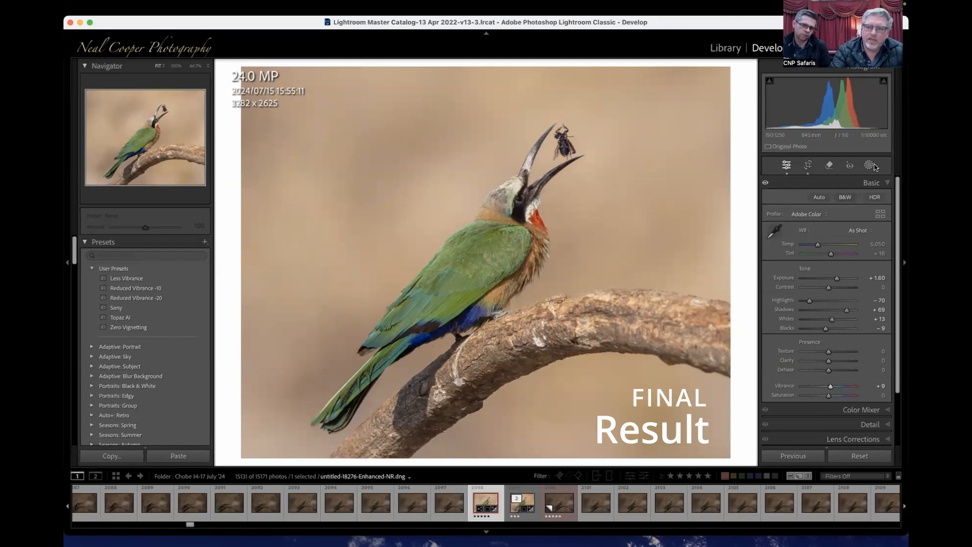
# - Mask the background with an inverted subject selection, try its exposure at -0.32 and return it to 0.00
pyautogui.click(870, 166)
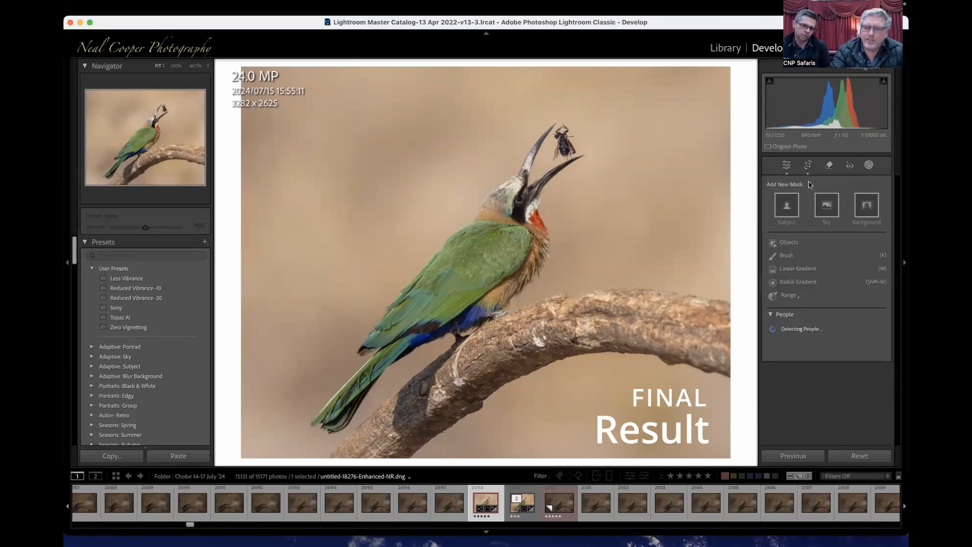
pyautogui.click(788, 205)
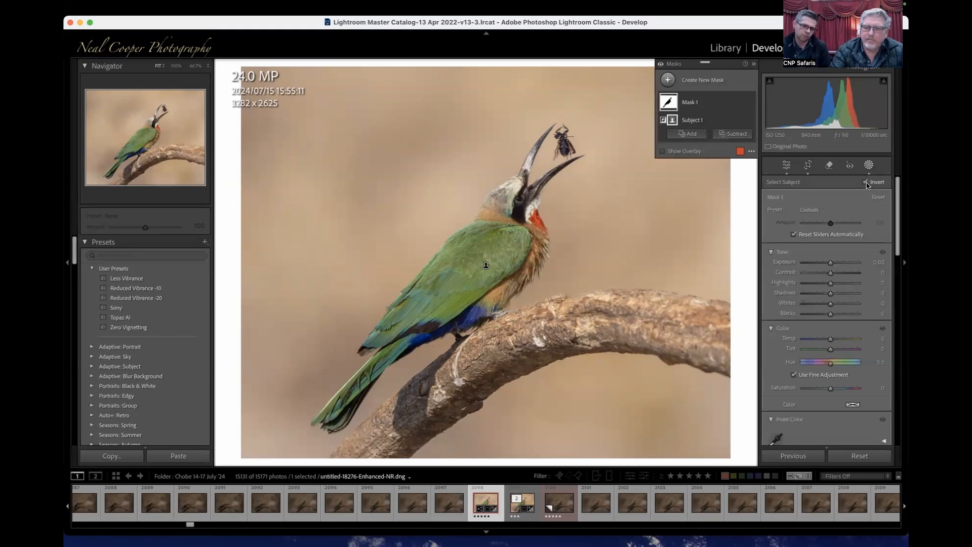
pyautogui.moveTo(837, 262); pyautogui.dragTo(827, 264)
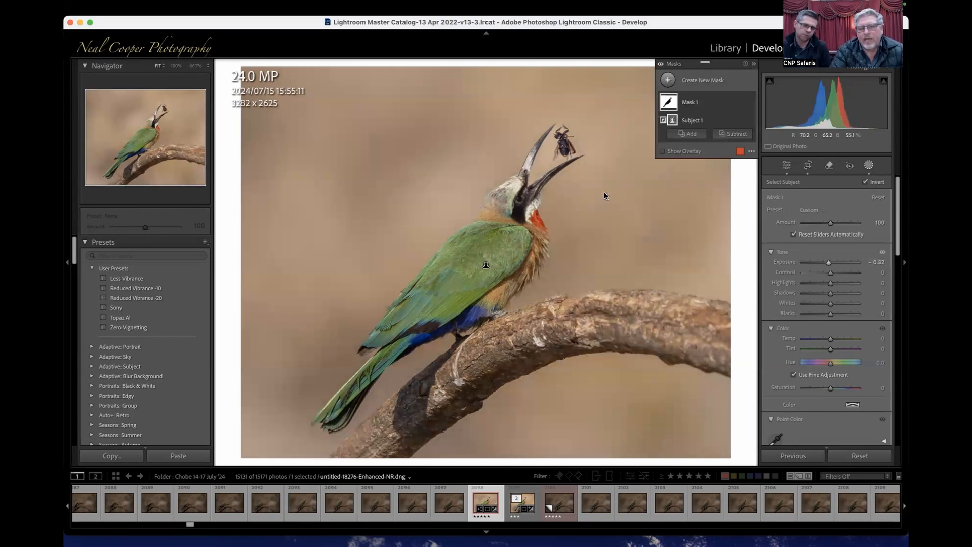
pyautogui.moveTo(829, 263); pyautogui.dragTo(831, 264)
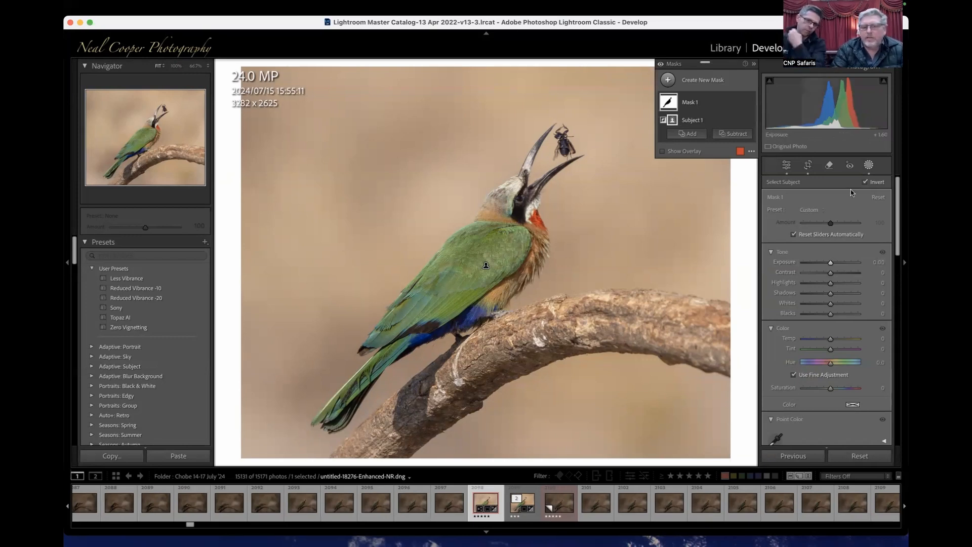
# - Crop tightly around the bird's head and insect to about 1325 x 1060 pixels, and set the exposure to +1.55
pyautogui.click(807, 166)
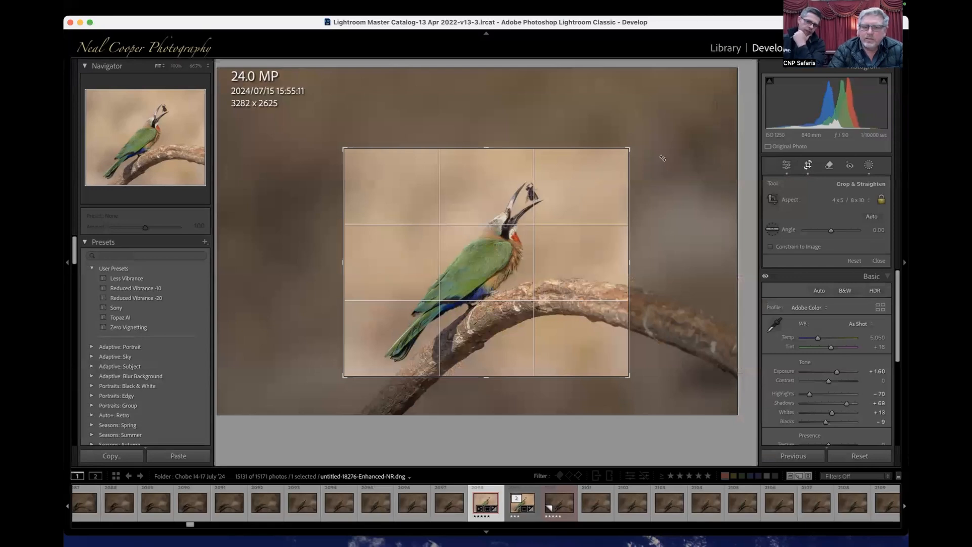
pyautogui.moveTo(337, 258); pyautogui.dragTo(495, 320)
pyautogui.press('Return')
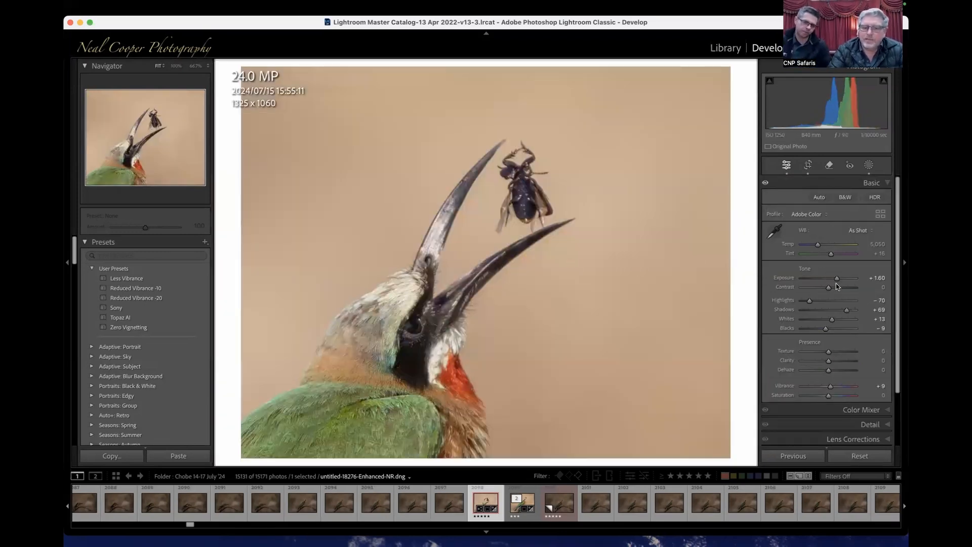
pyautogui.moveTo(837, 280); pyautogui.dragTo(836, 280)
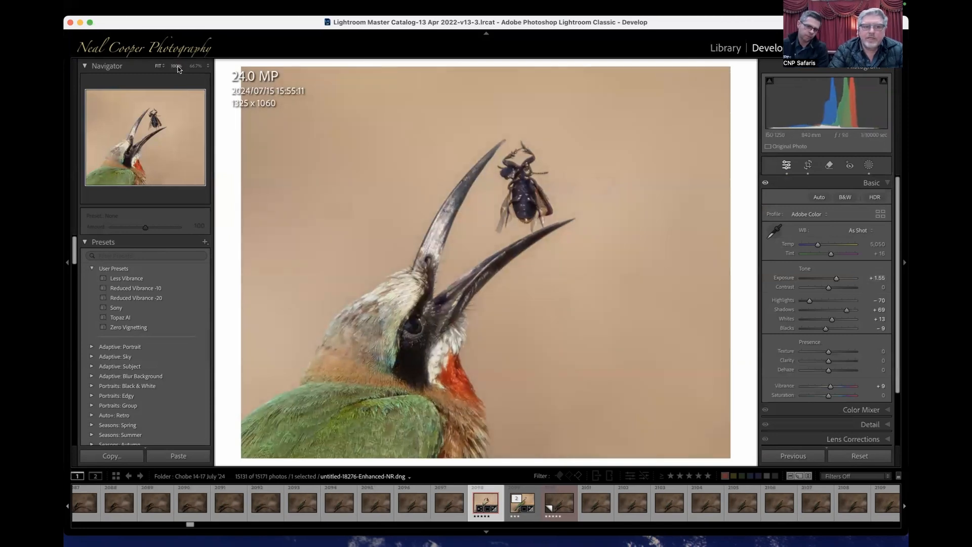
pyautogui.click(176, 67)
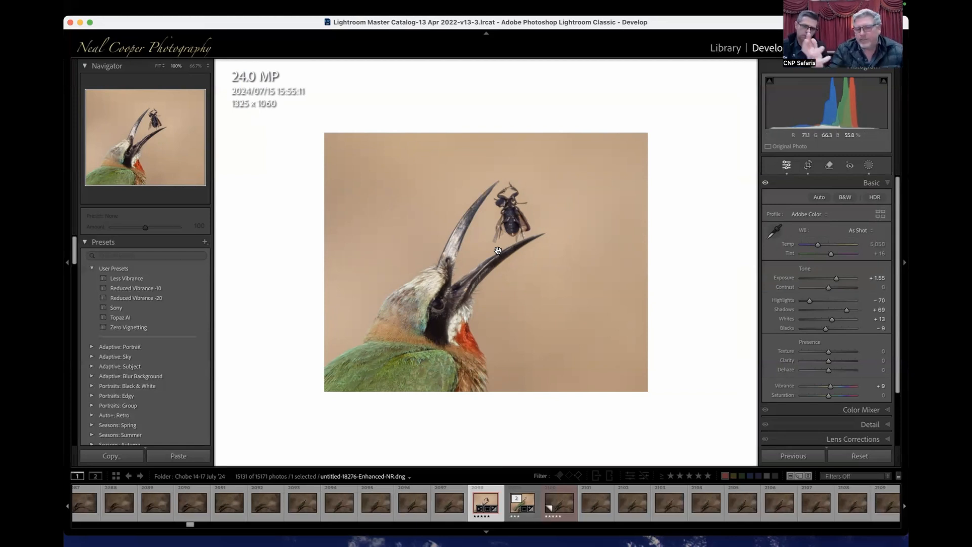
# - Undo the exposure and tight crop changes, and enlarge the crop around the bird to about 2637 x 2110 pixels
pyautogui.press('super+z')
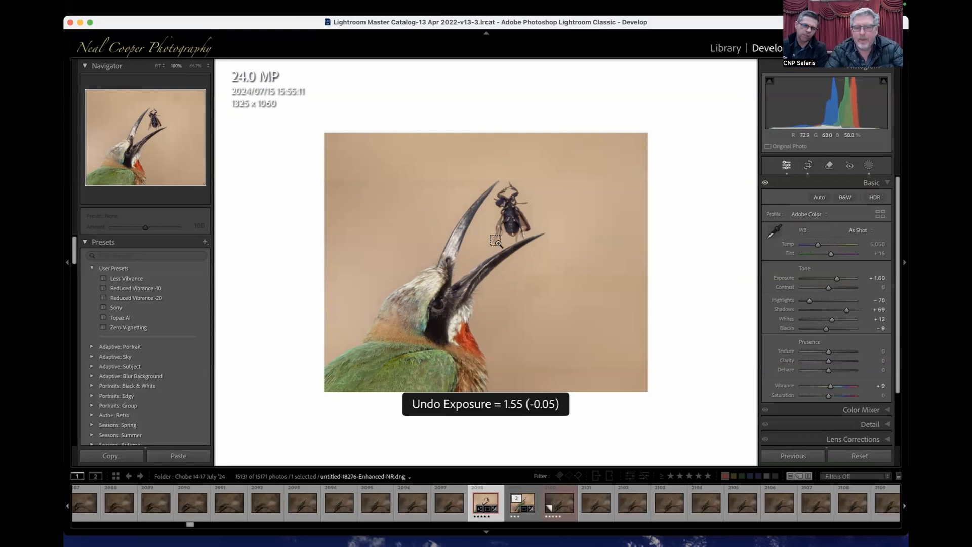
pyautogui.press('super+z')
pyautogui.press('super+z')
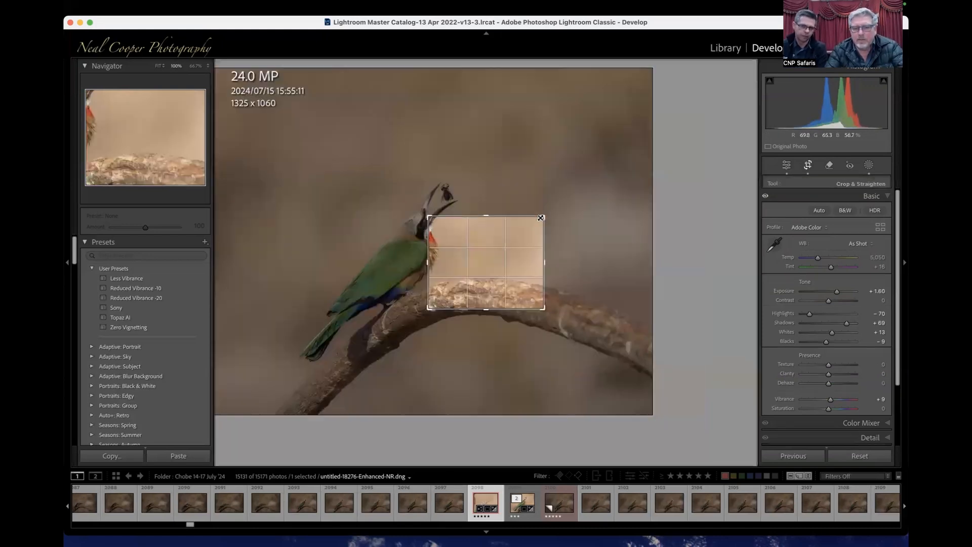
pyautogui.press('r')
pyautogui.moveTo(431, 224); pyautogui.dragTo(349, 172)
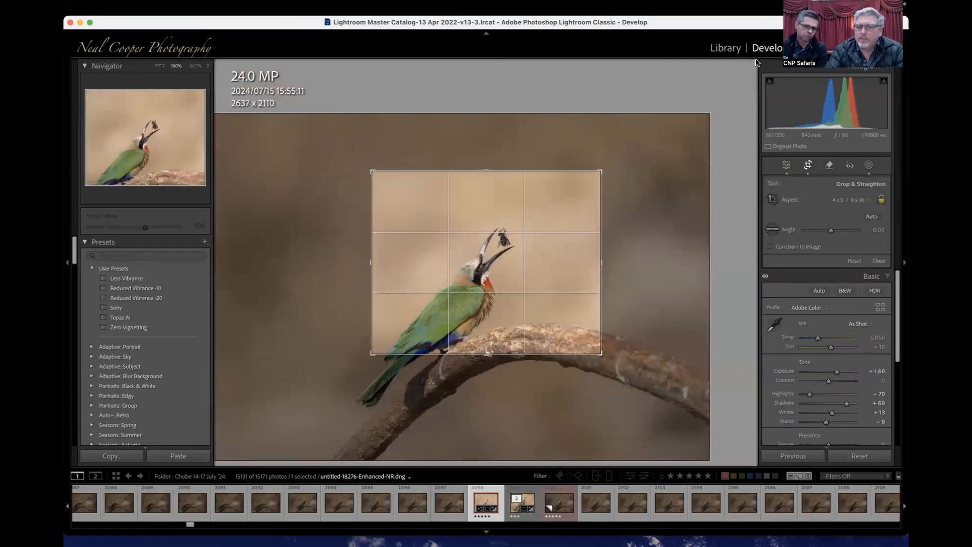
# - Return to the Library, turn on the red-label filter and open the diving kingfisher photo for developing
pyautogui.click(724, 48)
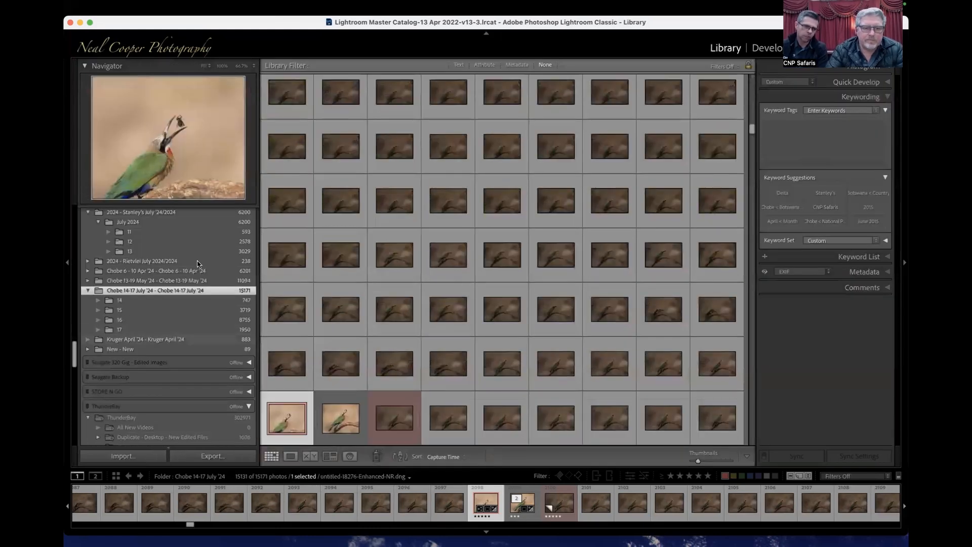
pyautogui.scroll(2, 198, 263)
pyautogui.scroll(3, 198, 264)
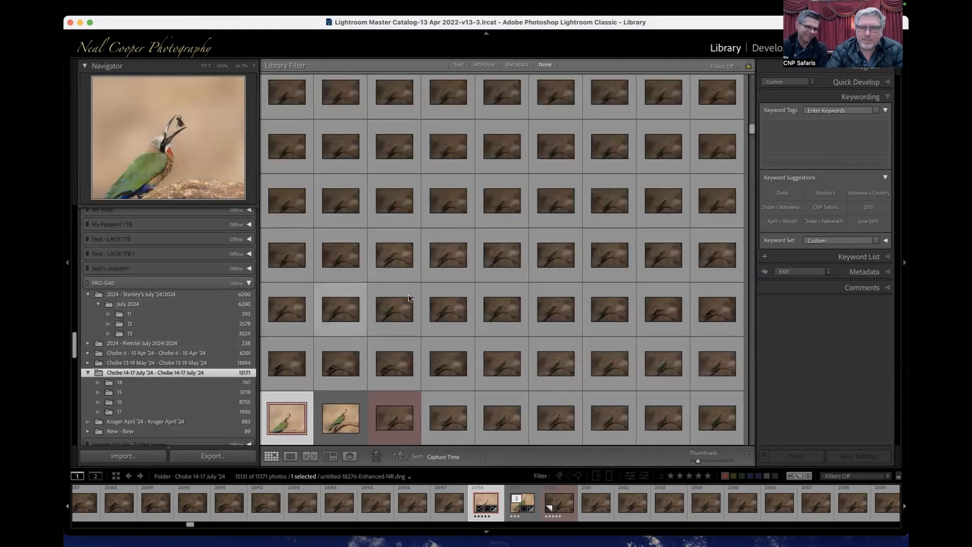
pyautogui.scroll(1, 557, 203)
pyautogui.scroll(5, 169, 300)
pyautogui.press('super+l')
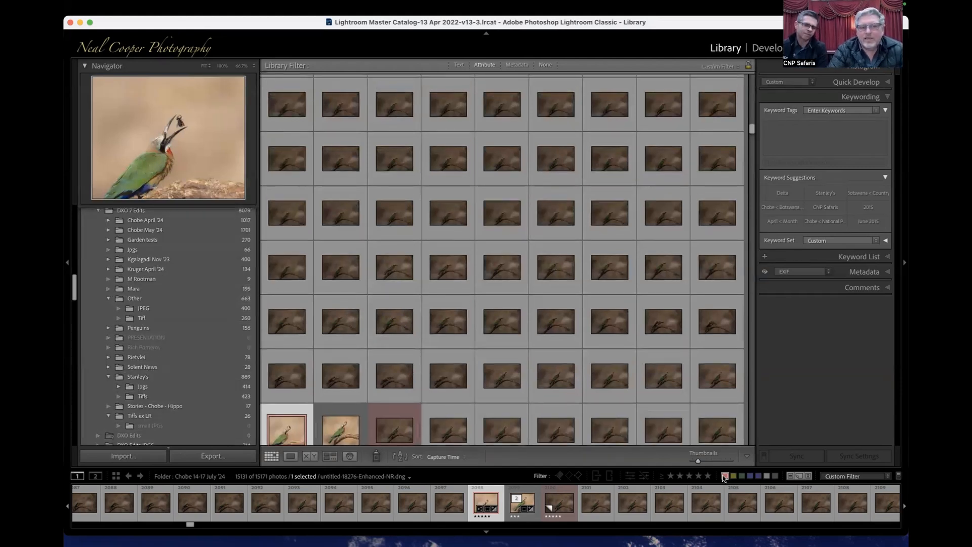
pyautogui.doubleClick(484, 196)
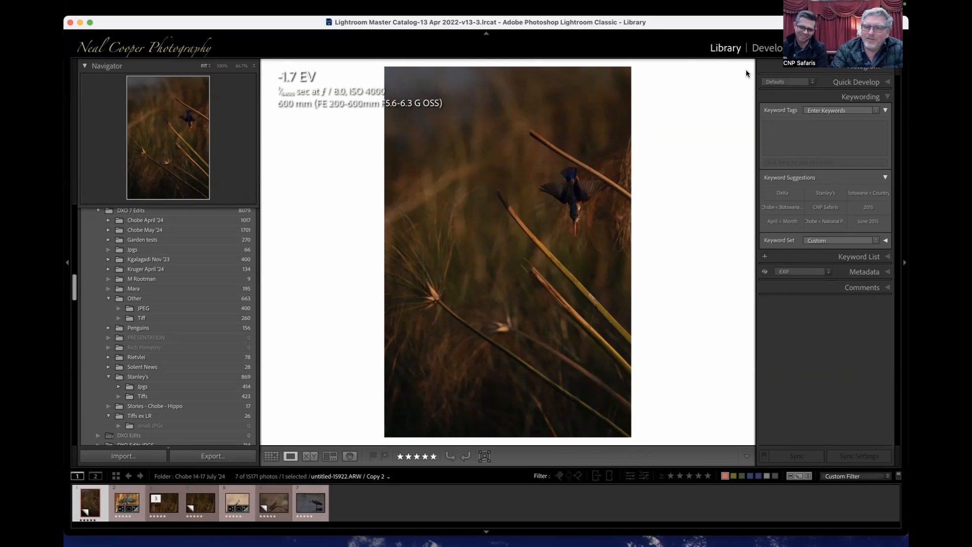
pyautogui.click(767, 48)
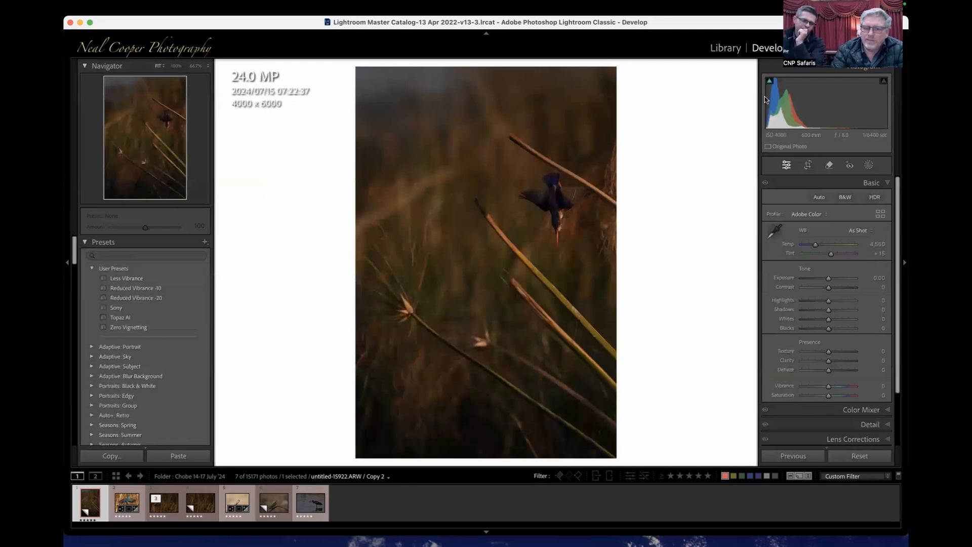
# - Denoise the kingfisher photo and crop it around the bird at 4 x 5 / 8 x 10, about 1519 x 1899 pixels
pyautogui.click(866, 425)
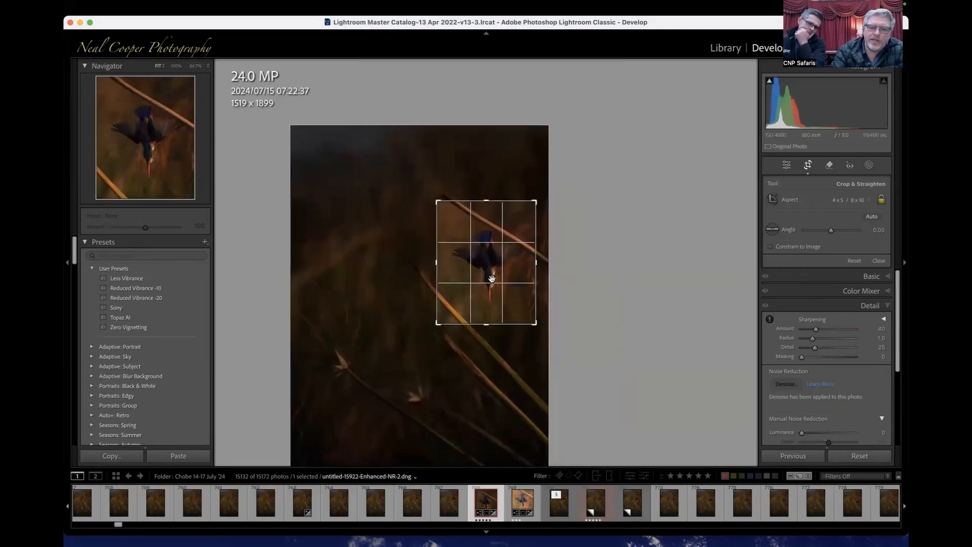
pyautogui.press('Return')
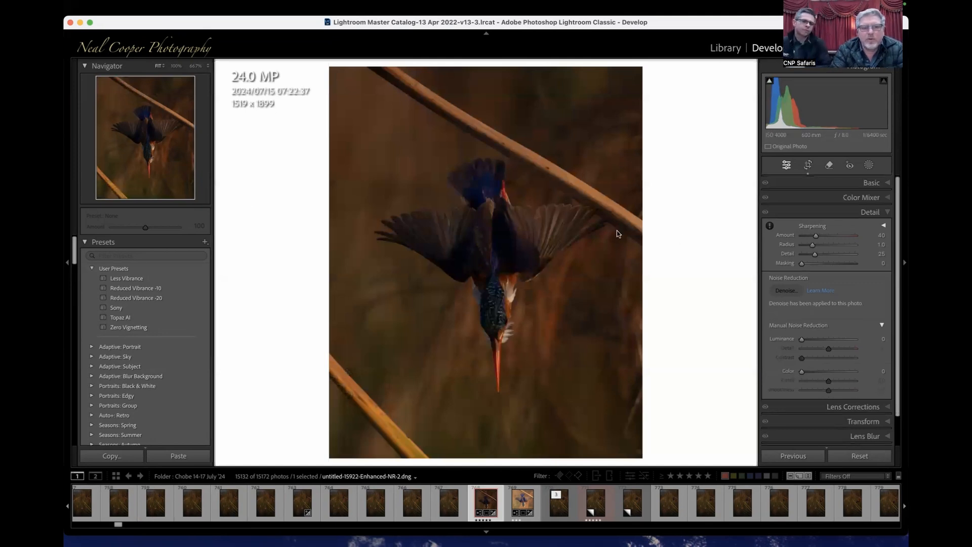
# - Set the kingfisher photo's exposure to +2.30, highlights to -58, shadows to +30, clarity to +6 and vibrance to +8
pyautogui.click(869, 185)
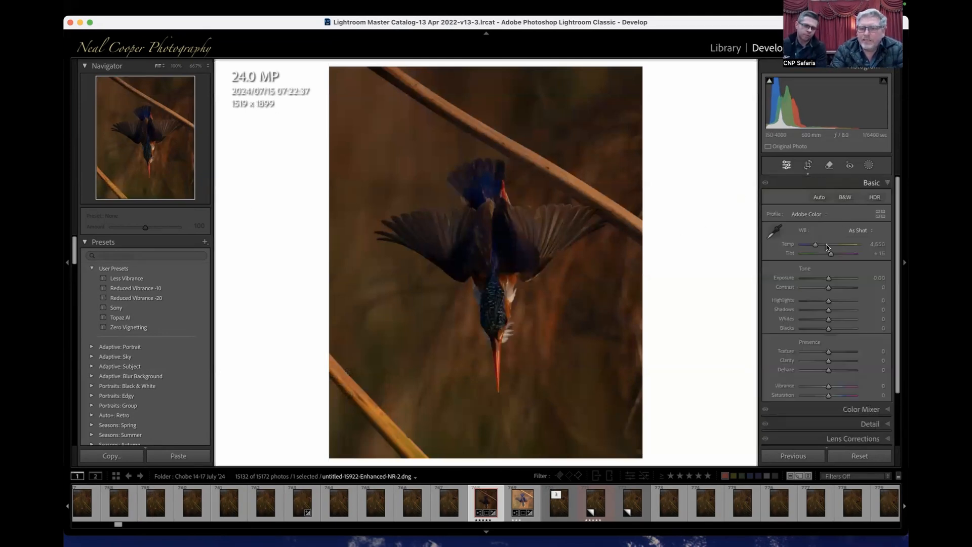
pyautogui.moveTo(829, 280); pyautogui.dragTo(823, 303)
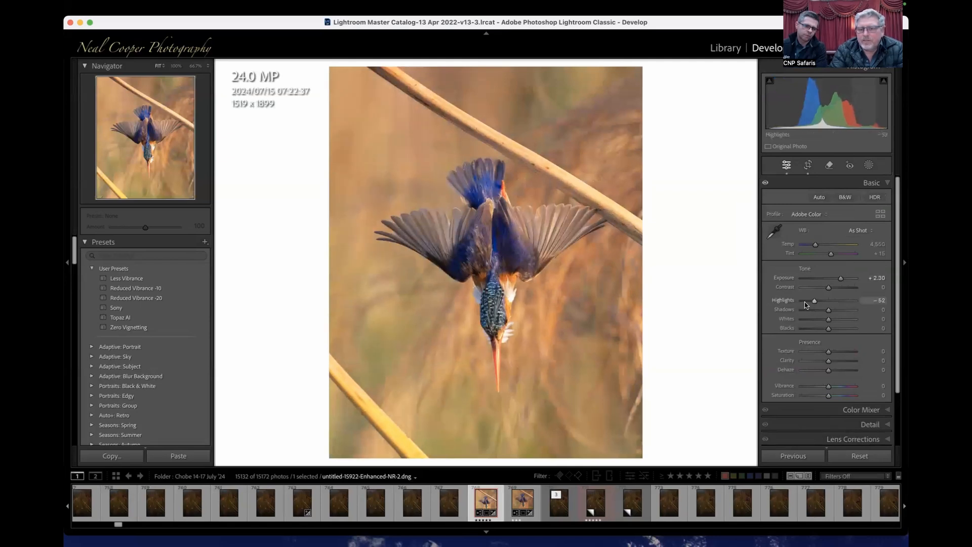
pyautogui.moveTo(811, 304); pyautogui.dragTo(837, 309)
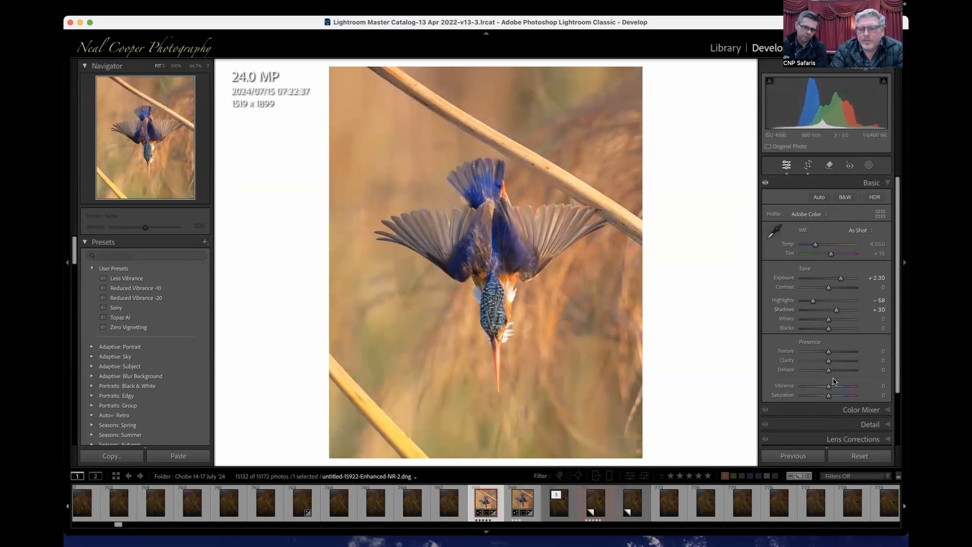
pyautogui.moveTo(832, 364); pyautogui.dragTo(833, 387)
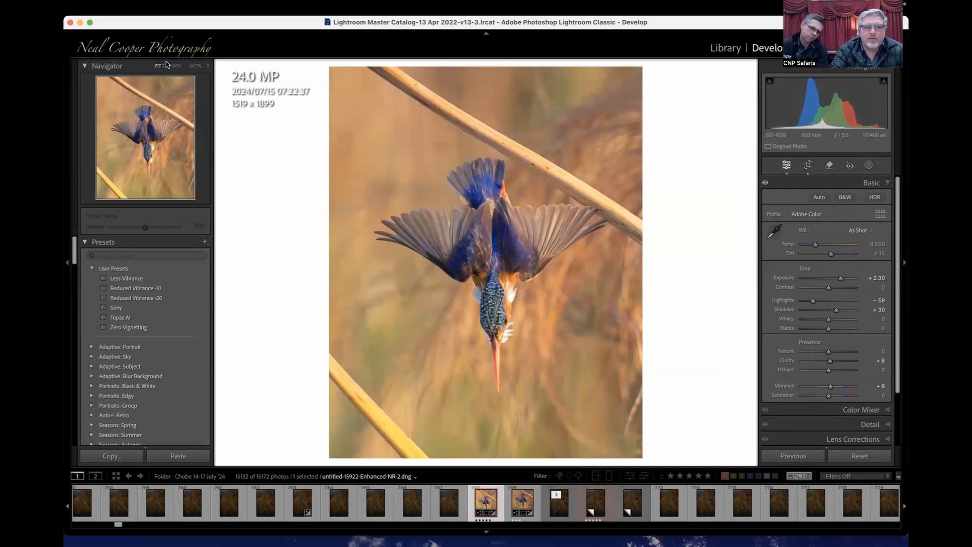
# - Examine the kingfisher's head and plumage detail at 100% and 200% magnification
pyautogui.click(175, 66)
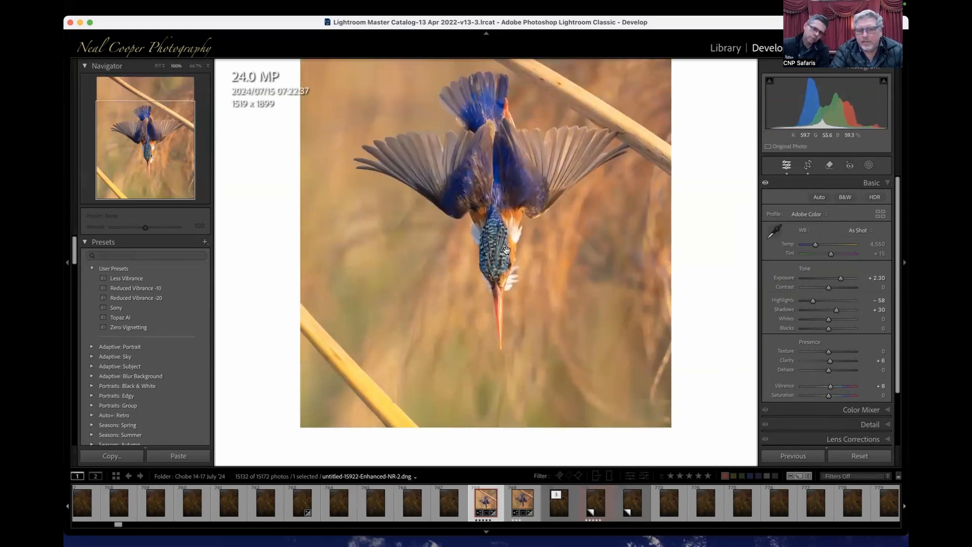
pyautogui.press('super+equal')
pyautogui.press('super+equal')
pyautogui.press('super+minus')
pyautogui.press('super+minus')
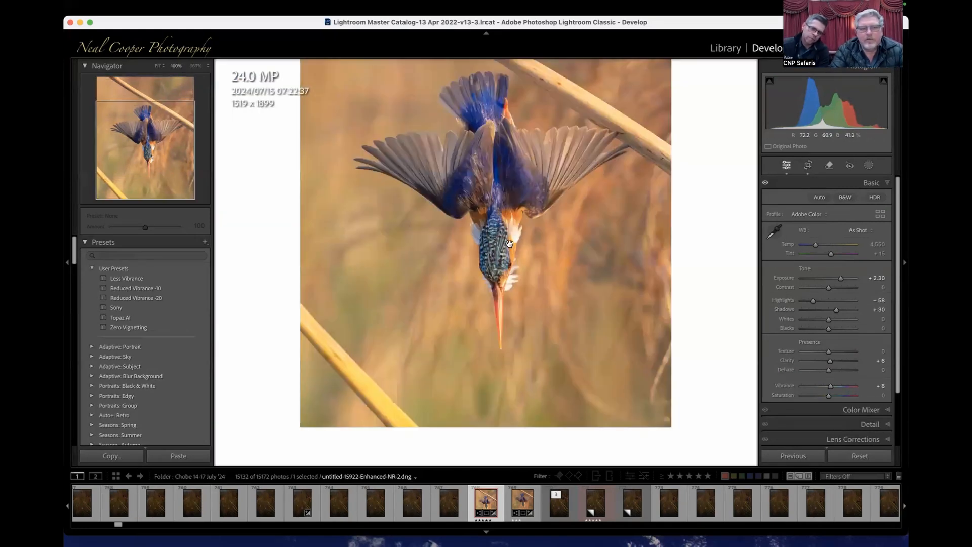
pyautogui.press('super+equal')
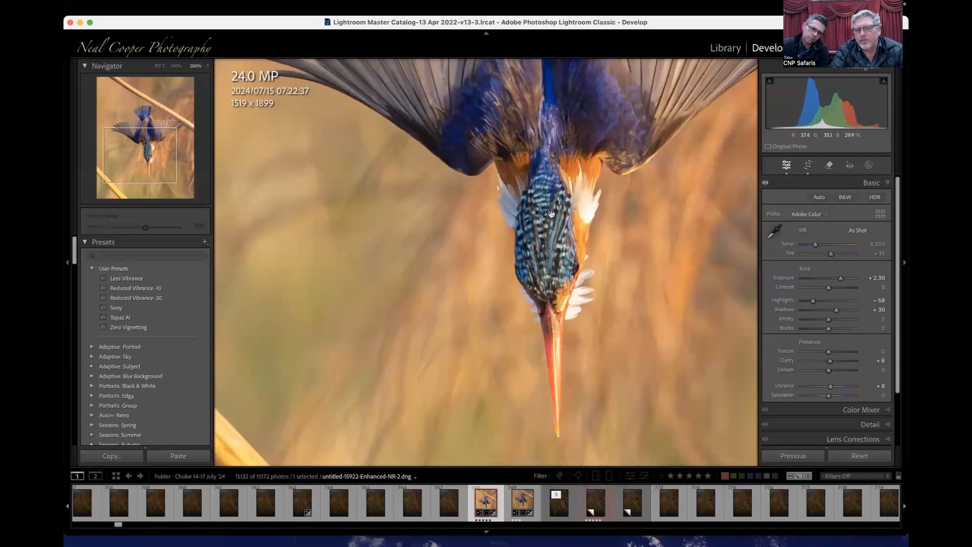
# - Examine the kingfisher's wing and tail feather detail up close and compare it with the wider view
pyautogui.moveTo(517, 179); pyautogui.dragTo(559, 331)
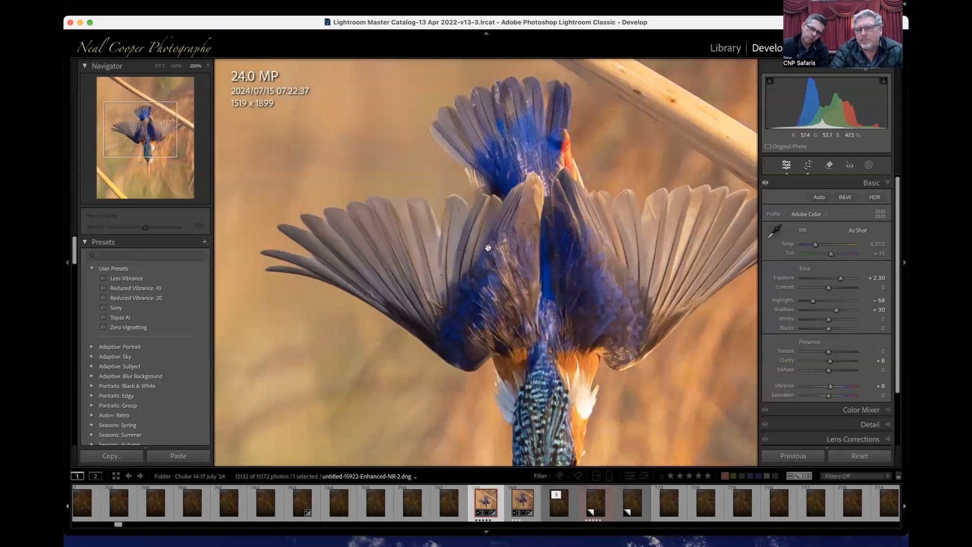
pyautogui.press('super+minus')
pyautogui.press('super+minus')
pyautogui.press('super+minus')
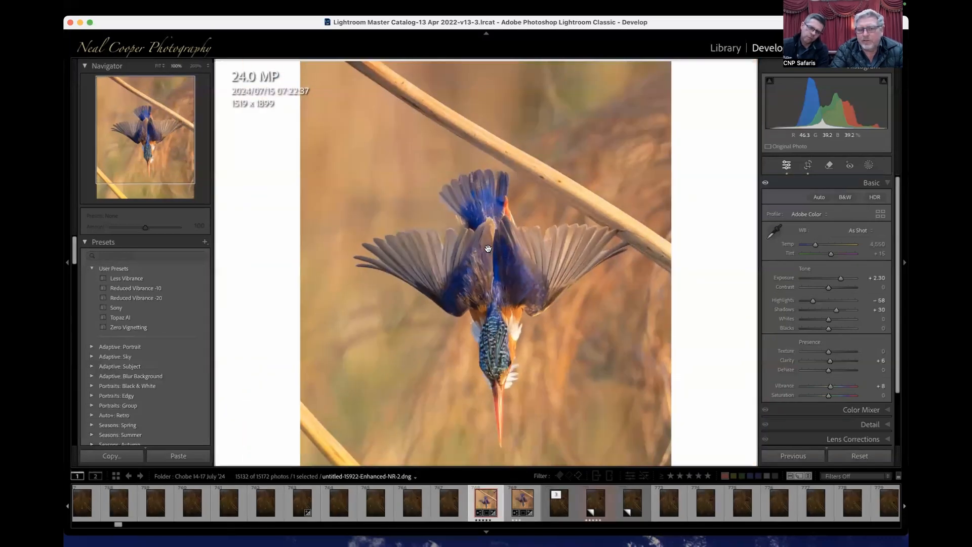
pyautogui.press('super+plus')
pyautogui.press('super+plus')
pyautogui.press('super+plus')
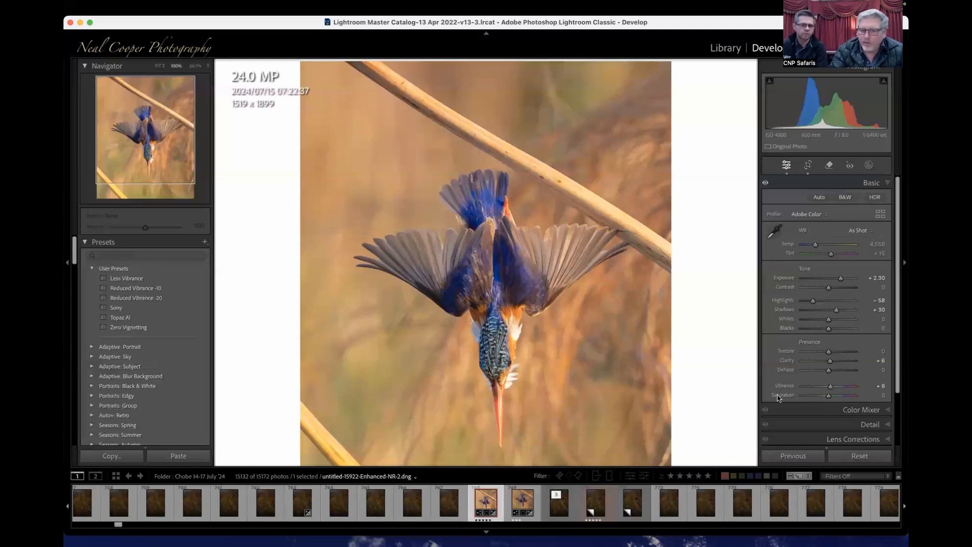
# - Filter the filmstrip to red-labelled photos and send the stork photo untitled-28242.ARW to DxO PhotoLab 7
pyautogui.click(725, 476)
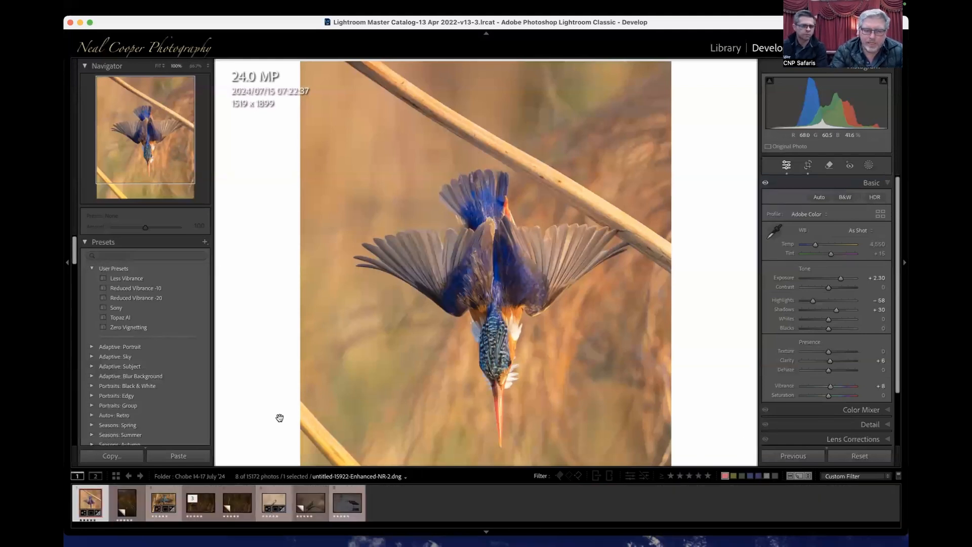
pyautogui.click(336, 497)
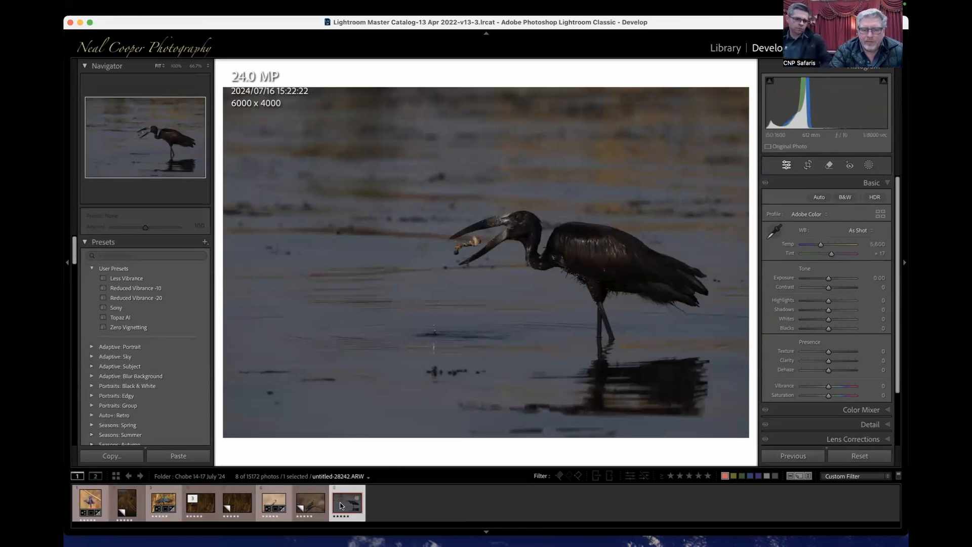
pyautogui.moveTo(71, 278)
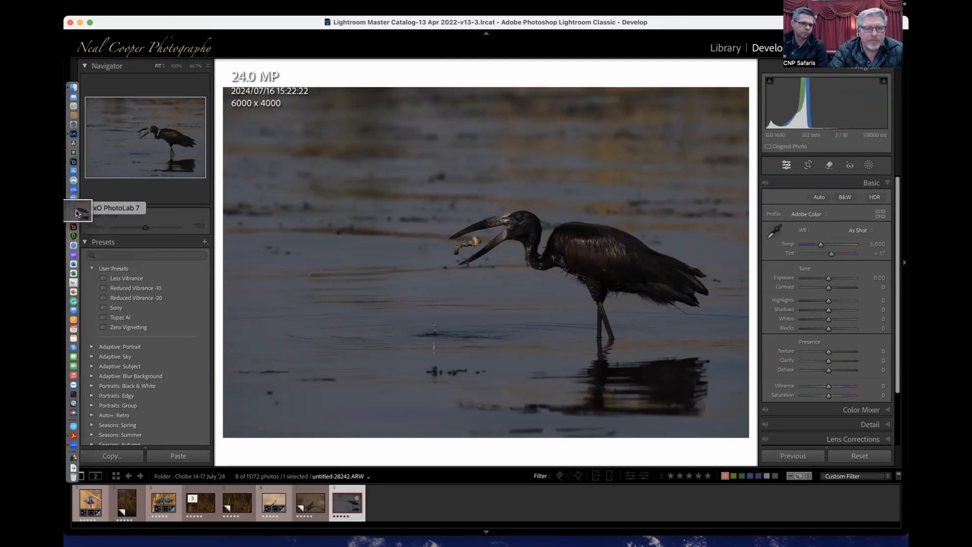
pyautogui.click(76, 212)
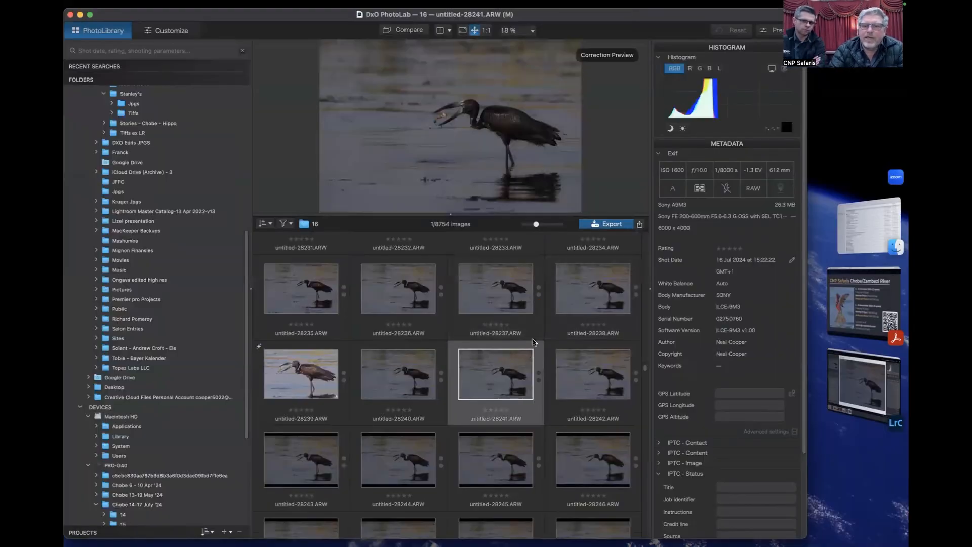
# - Apply the Sony A1 New preset to untitled-28241.ARW and open it for customizing
pyautogui.click(776, 30)
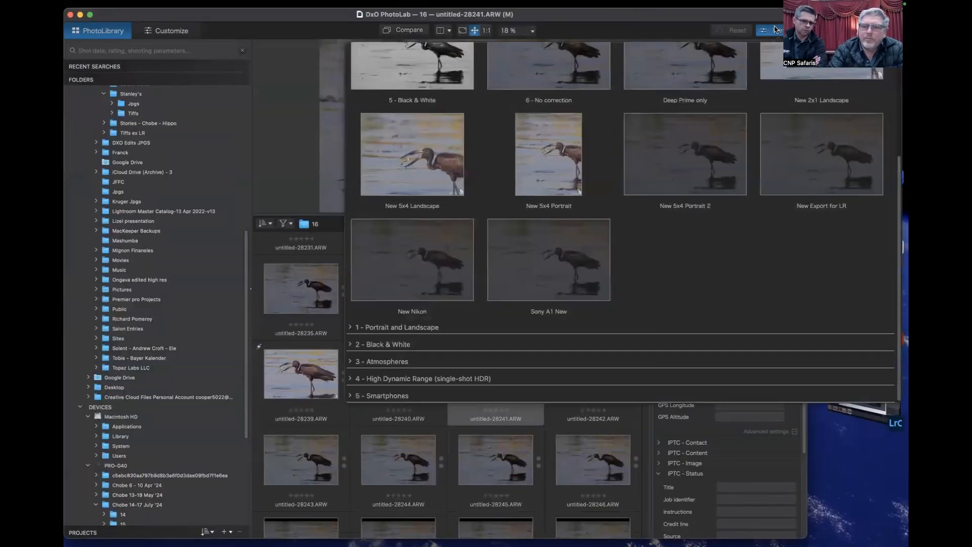
pyautogui.click(555, 244)
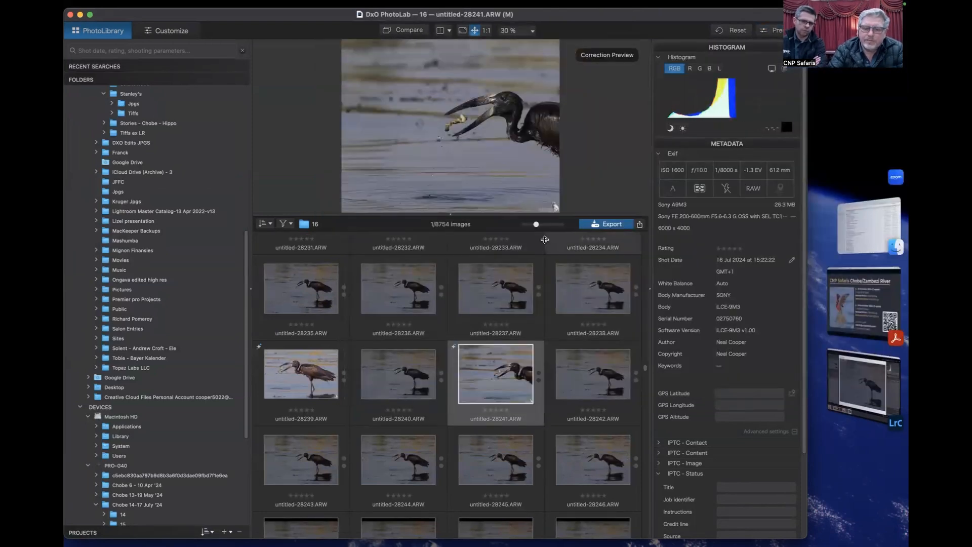
pyautogui.click(165, 31)
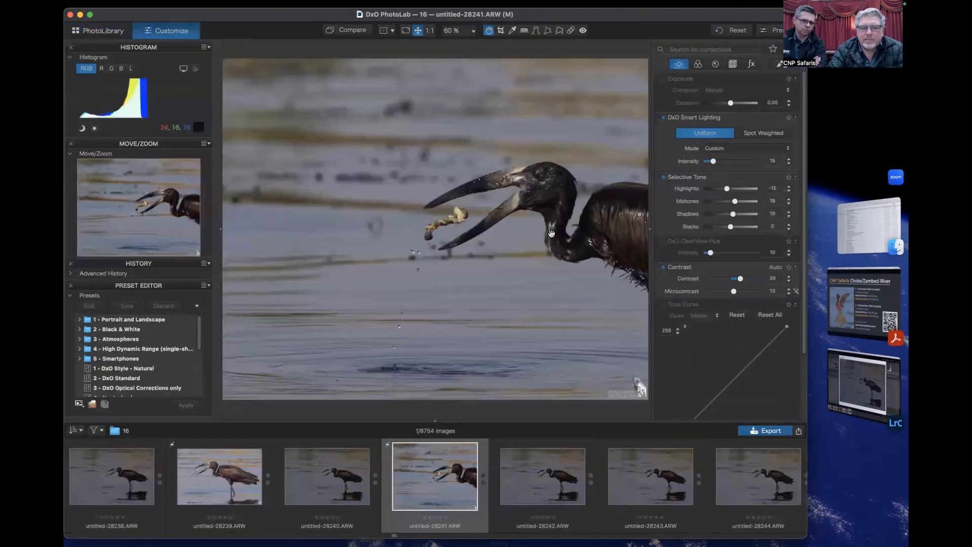
# - Crop untitled-28241.ARW at 5x4 around the whole stork and part of its reflection, about 3721 x 2977 pixels
pyautogui.press('c')
pyautogui.moveTo(434, 200); pyautogui.dragTo(546, 219)
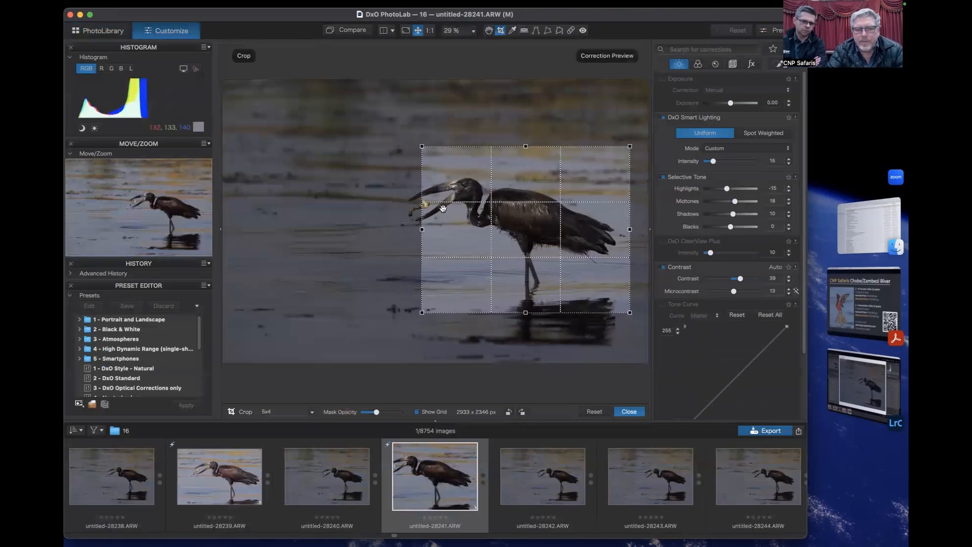
pyautogui.moveTo(422, 230); pyautogui.dragTo(366, 230)
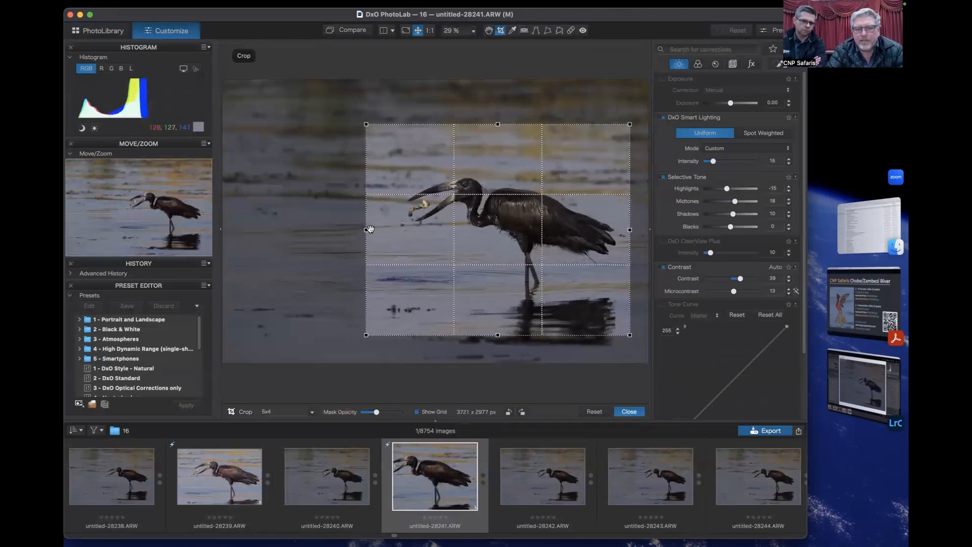
pyautogui.moveTo(521, 253); pyautogui.dragTo(520, 250)
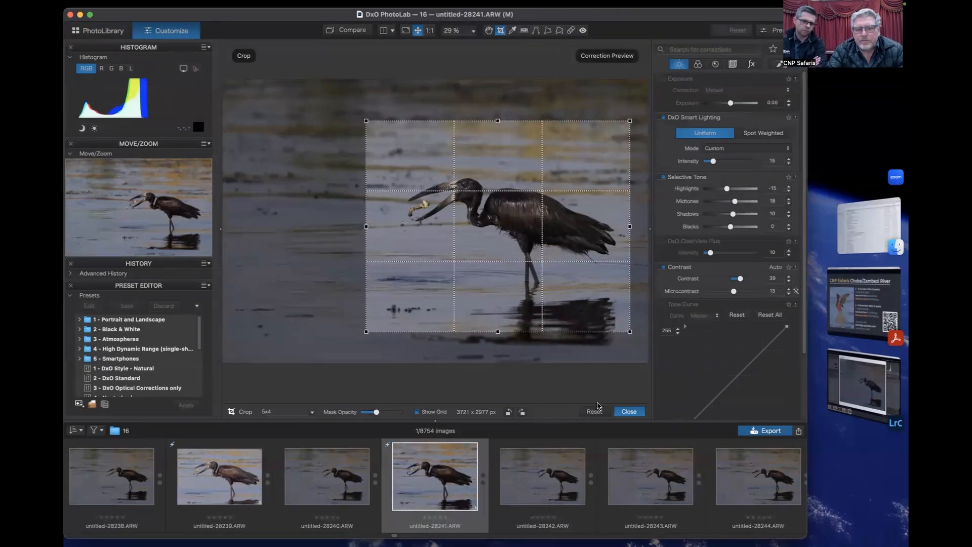
pyautogui.click(628, 411)
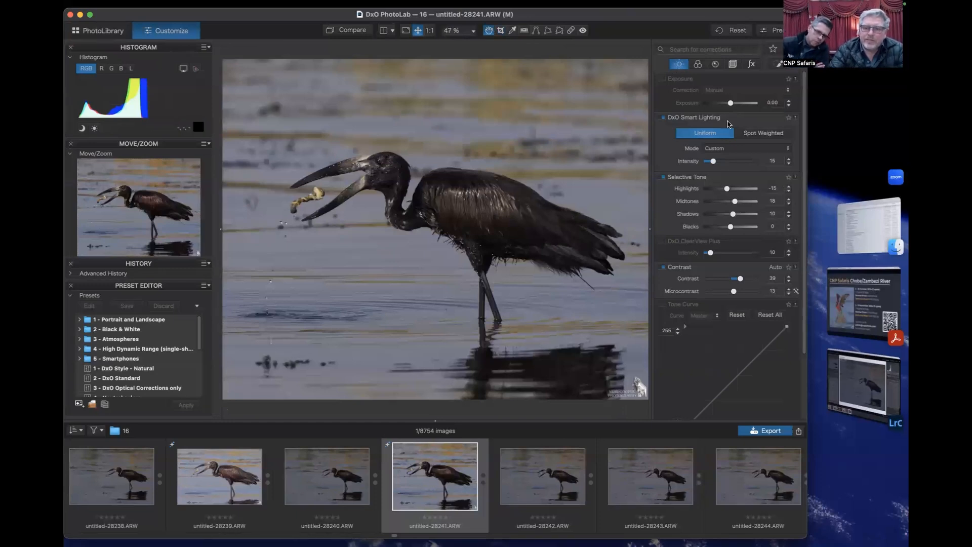
# - Set the full stork photo's exposure to 0.78, highlights to -46, shadows to 24 and blacks to -3, and review its colour corrections
pyautogui.moveTo(731, 103); pyautogui.dragTo(737, 104)
pyautogui.moveTo(728, 188); pyautogui.dragTo(730, 228)
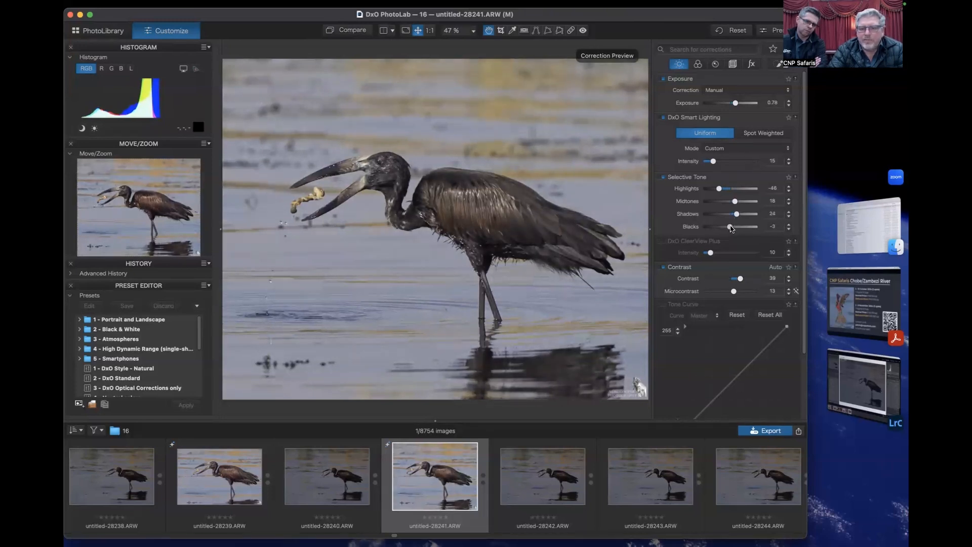
pyautogui.scroll(-3, 752, 329)
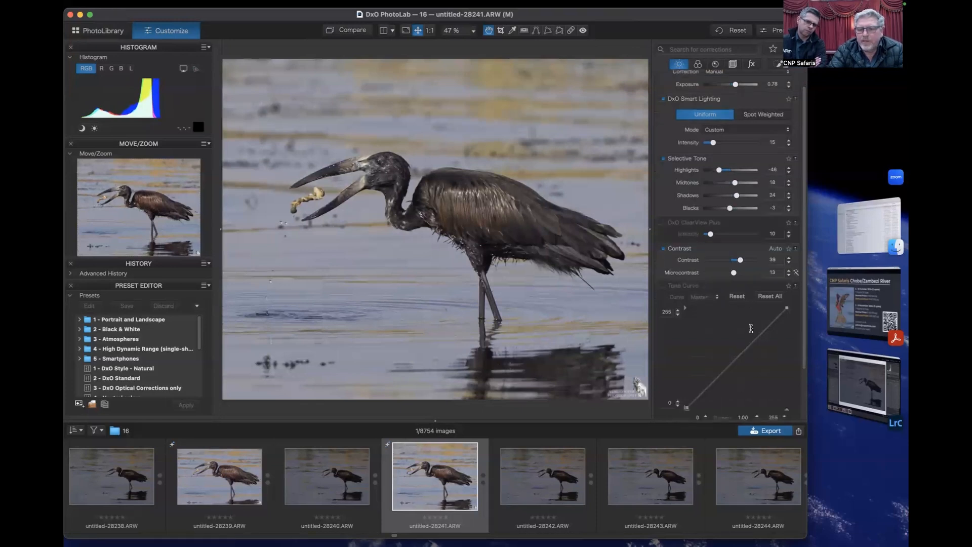
pyautogui.click(698, 63)
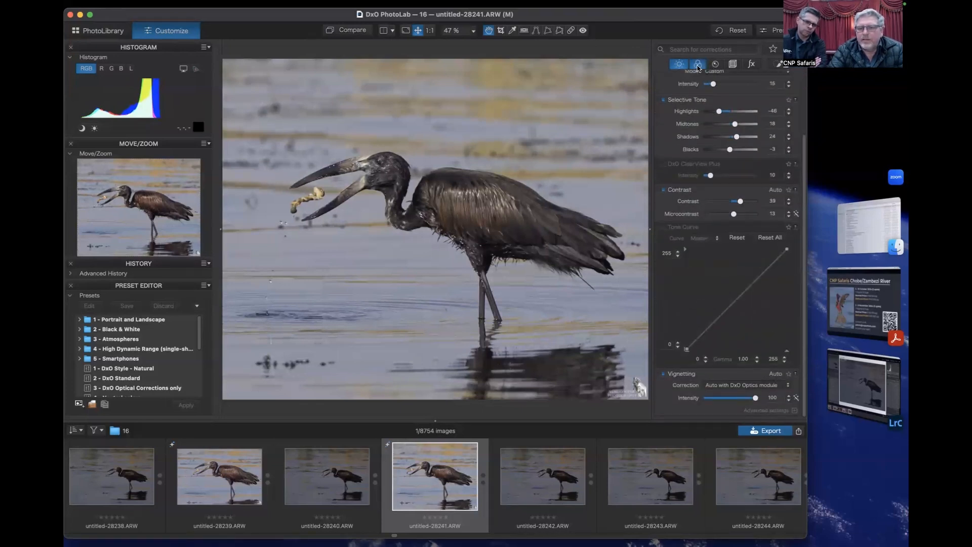
pyautogui.scroll(-3, 719, 204)
pyautogui.scroll(5, 736, 416)
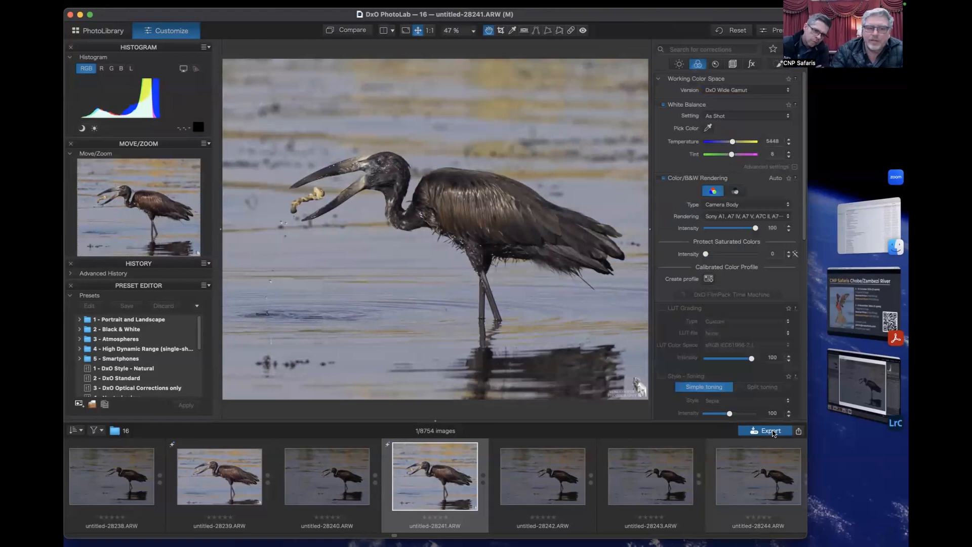
# - Export the full stork photo to disk as a TIFF and preview the exported file in Finder
pyautogui.click(771, 431)
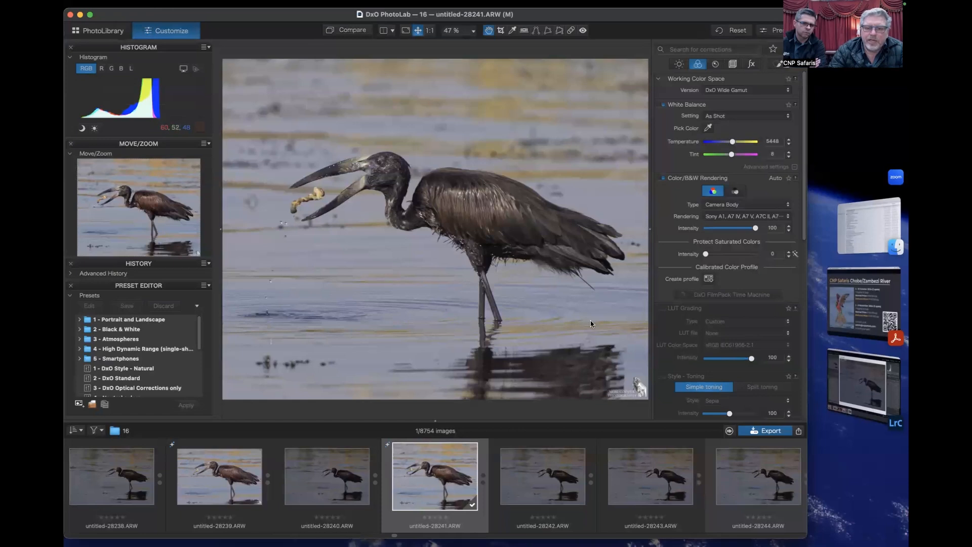
pyautogui.click(869, 226)
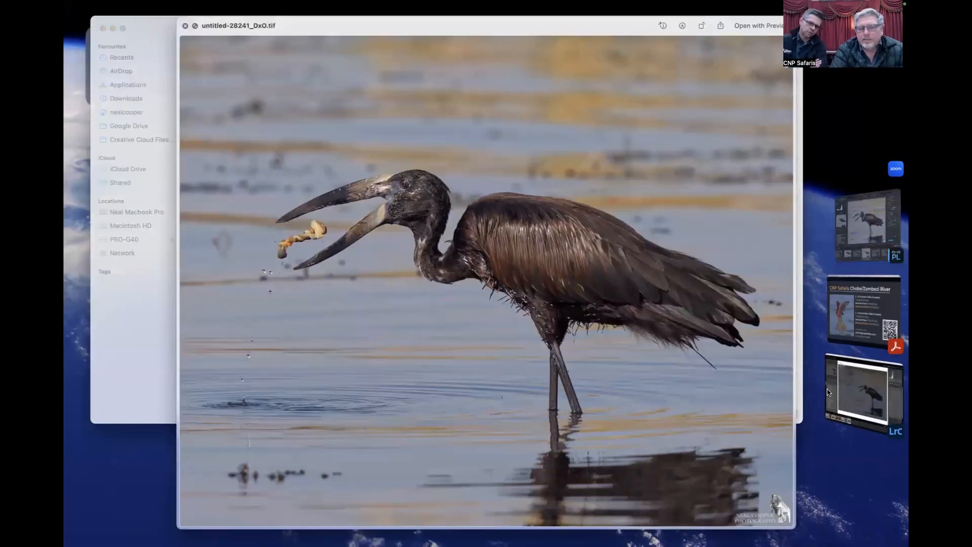
pyautogui.click(185, 26)
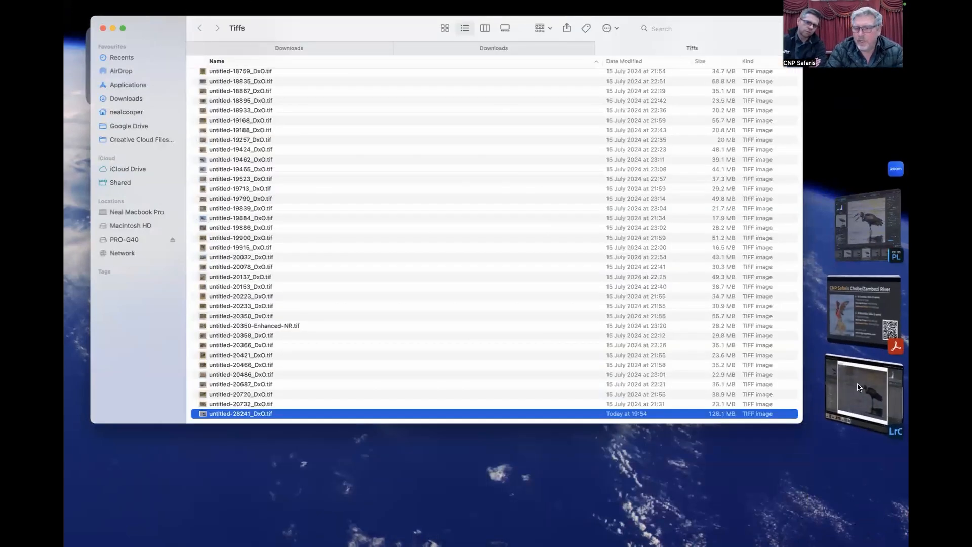
# - Return to DxO PhotoLab and crop untitled-28242.ARW at 5x4 tightly around the stork's head and beak, about 1689 x 1352 pixels
pyautogui.click(868, 225)
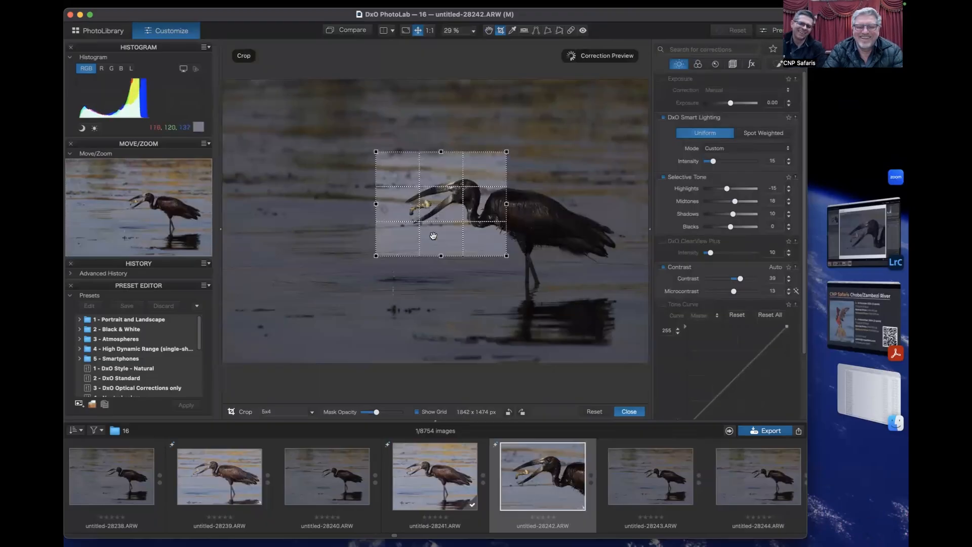
pyautogui.moveTo(380, 255); pyautogui.dragTo(382, 247)
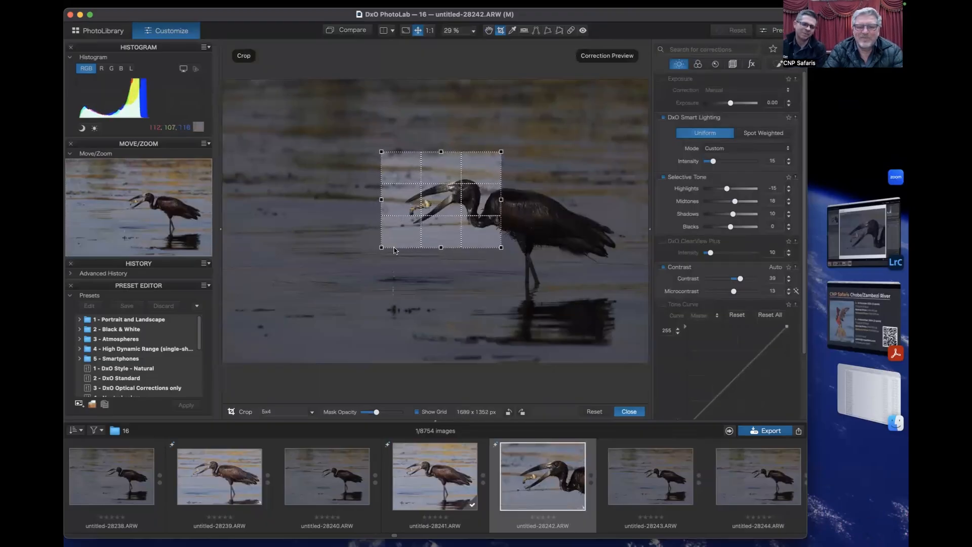
pyautogui.moveTo(463, 183); pyautogui.dragTo(463, 184)
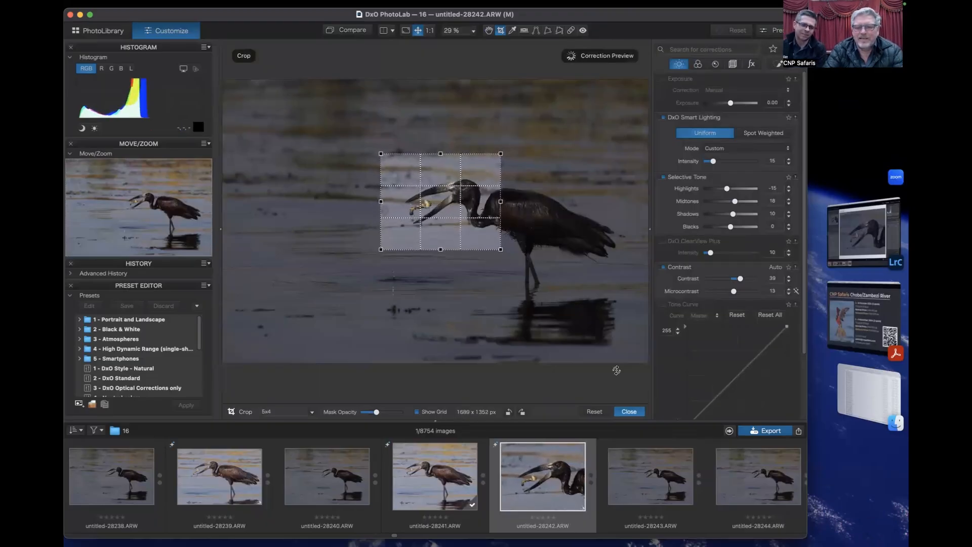
pyautogui.click(629, 412)
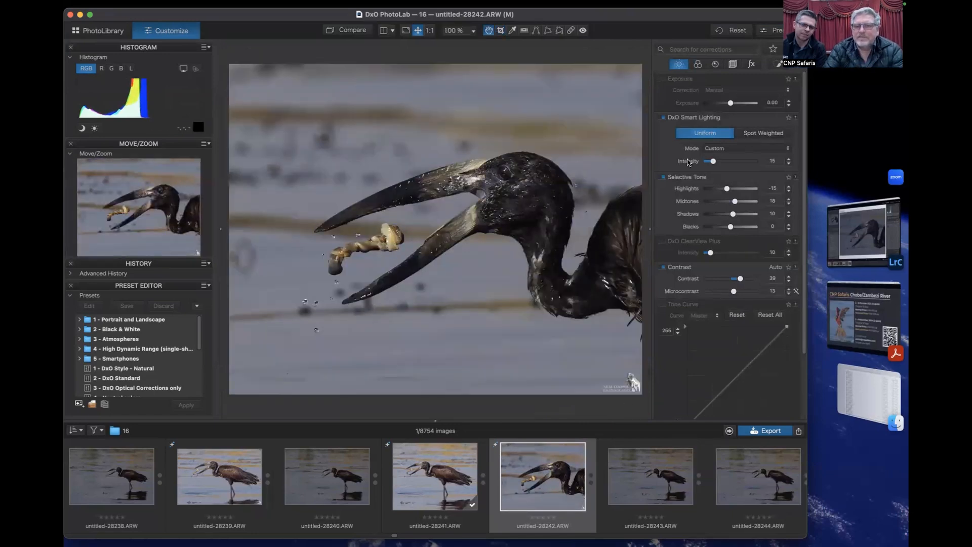
# - Set the stork head photo's exposure to 0.28, highlights to -39 and shadows to 32
pyautogui.moveTo(732, 104); pyautogui.dragTo(732, 105)
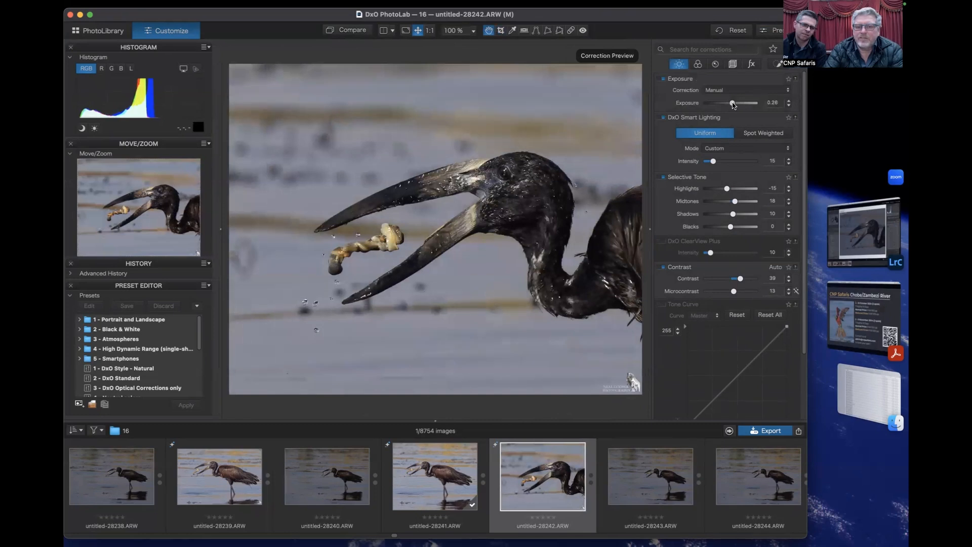
pyautogui.moveTo(727, 189); pyautogui.dragTo(719, 189)
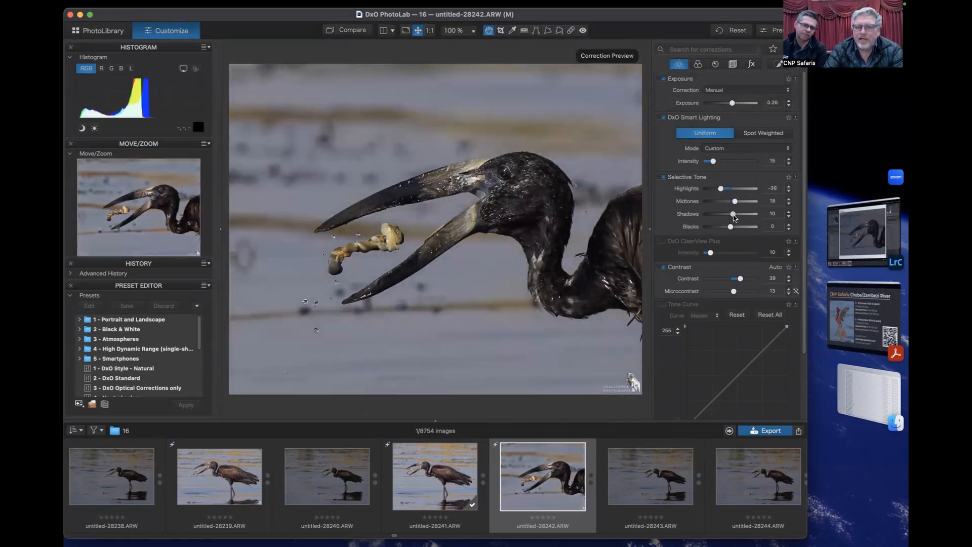
pyautogui.moveTo(743, 217); pyautogui.dragTo(739, 217)
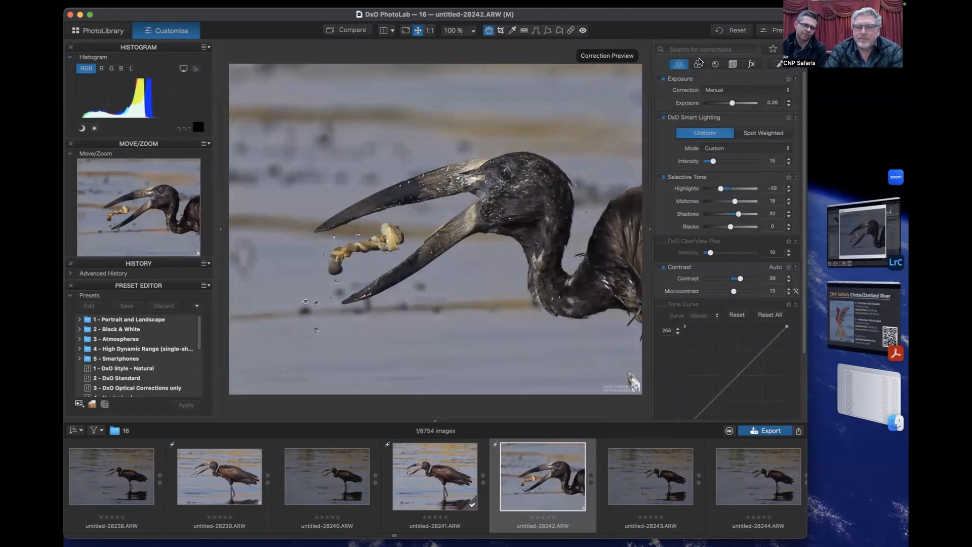
# - Export untitled-28242.ARW to the Tiffs folder as a 16-bit TIFF
pyautogui.scroll(-3, 730, 228)
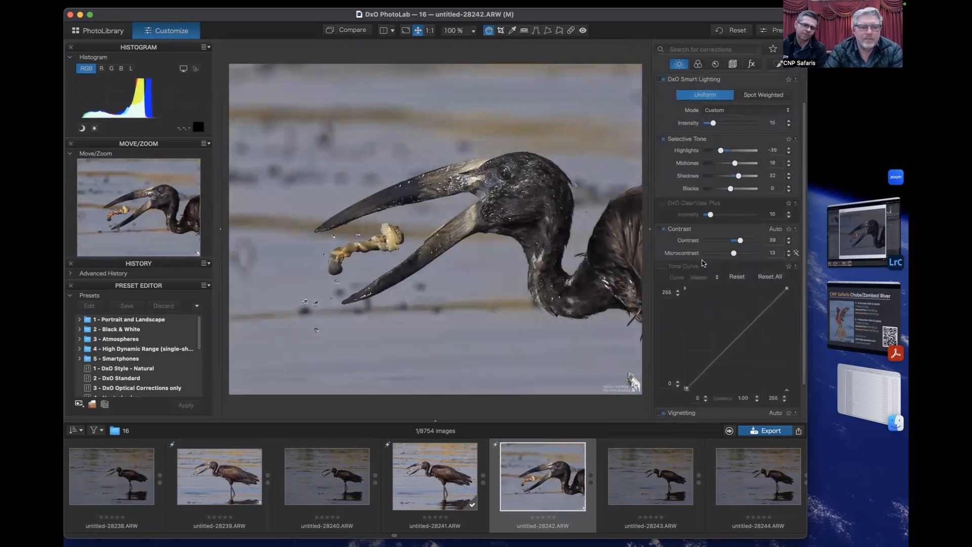
pyautogui.click(759, 431)
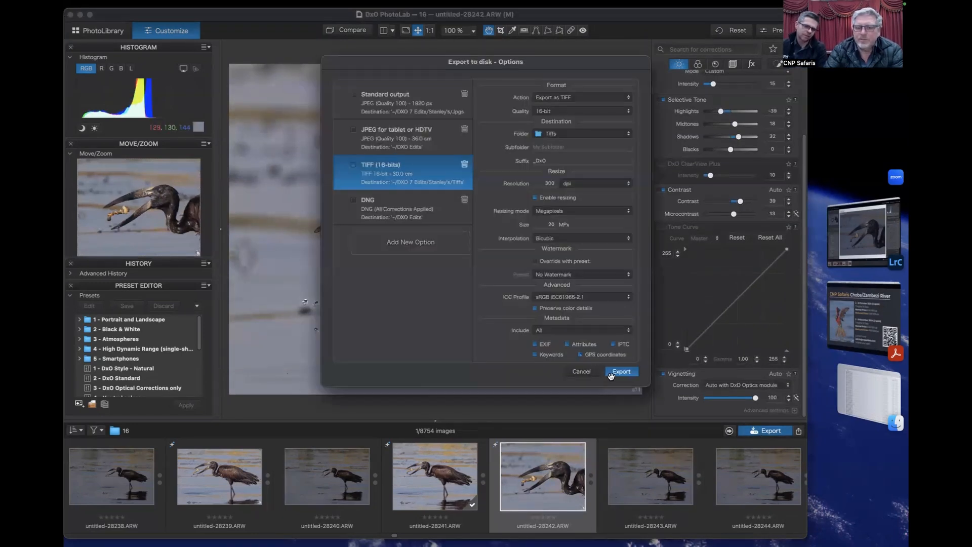
pyautogui.click(622, 372)
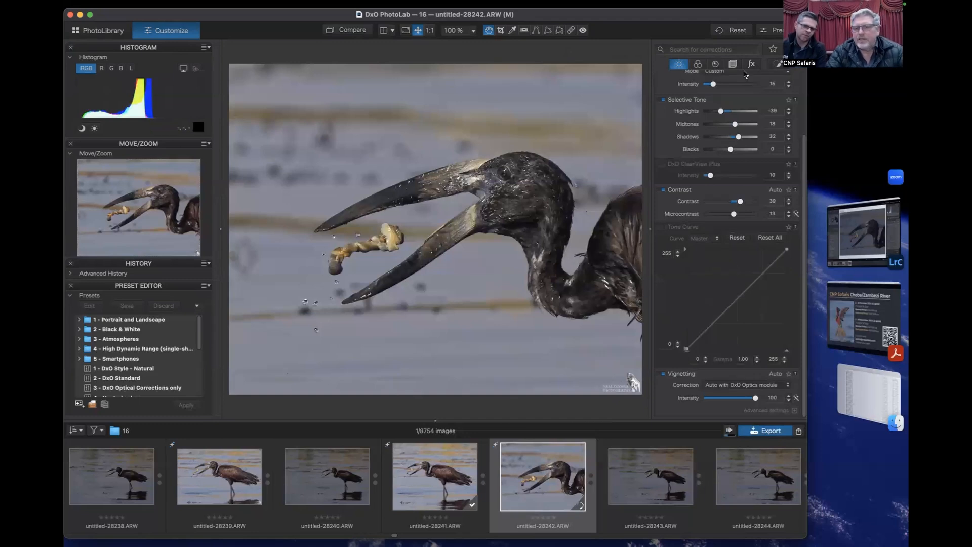
# - Inspect the DeepPRIME XD denoising on the food between the stork's beak with the denoising magnifier
pyautogui.click(715, 65)
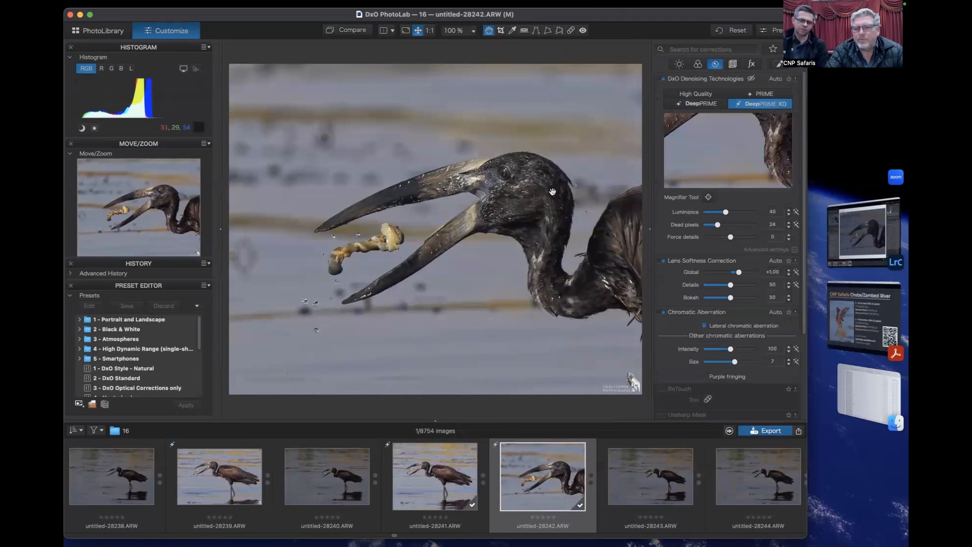
pyautogui.click(708, 197)
pyautogui.click(466, 164)
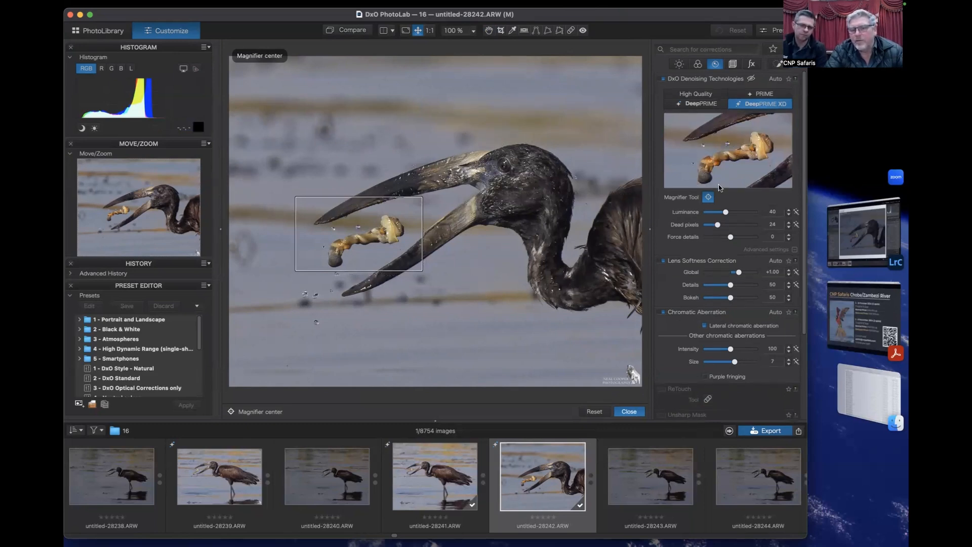
# - Locate the exported untitled-28242_DxO.tif from the finished export jobs and preview it in Finder
pyautogui.click(730, 431)
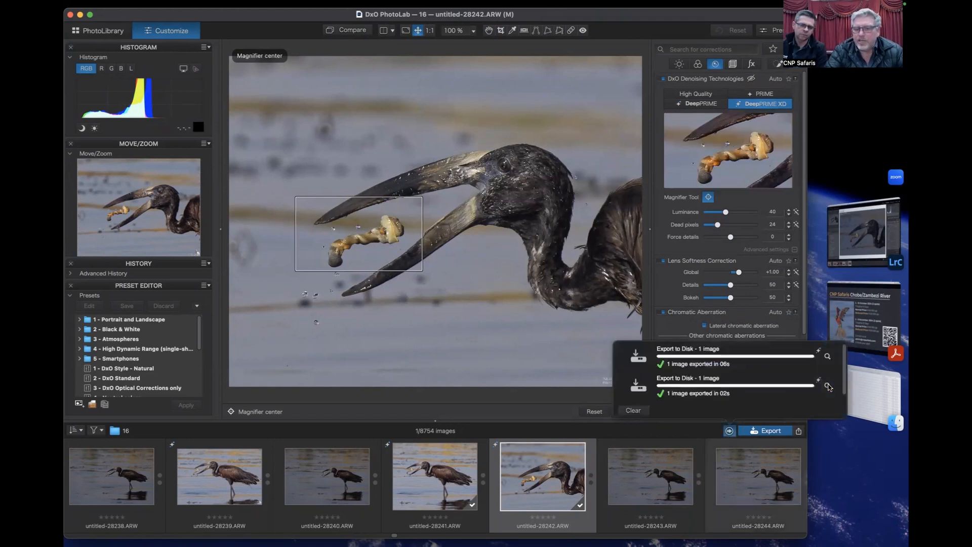
pyautogui.click(828, 387)
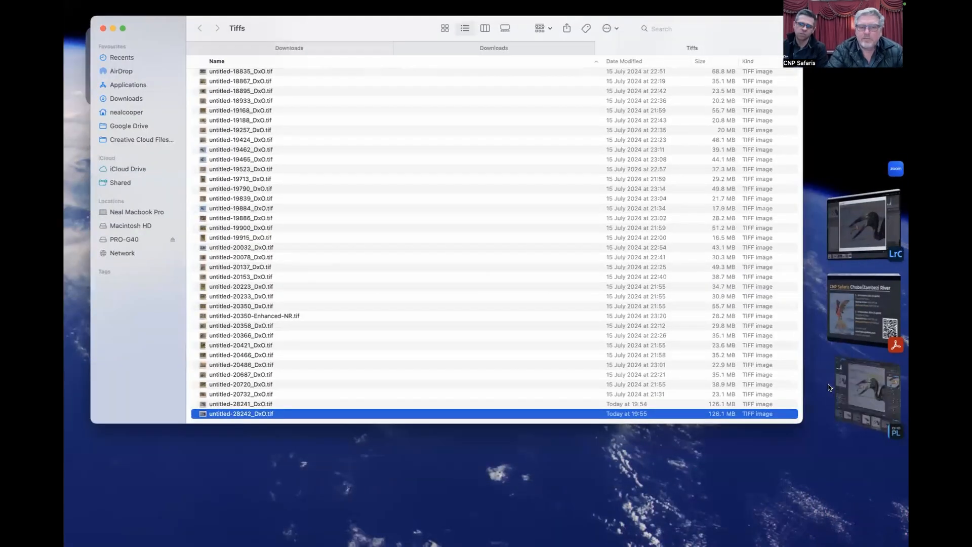
pyautogui.press('space')
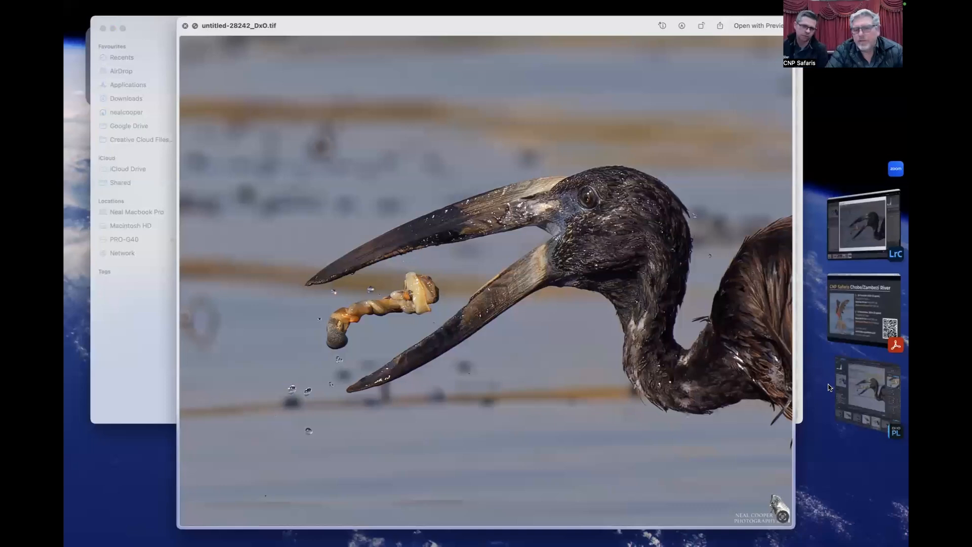